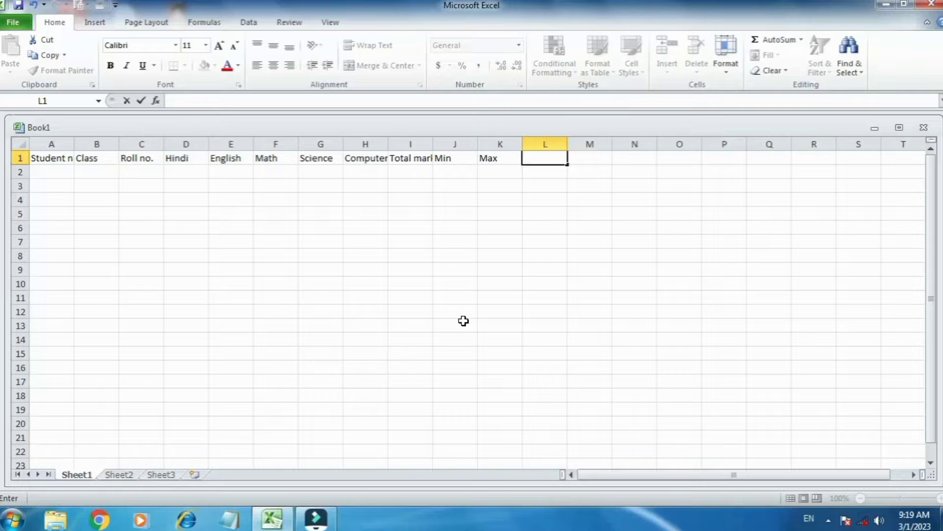
Complete the header row by entering Division in L1 and Result in M1
key("BackSpace")
type("Division")
key("Tab")
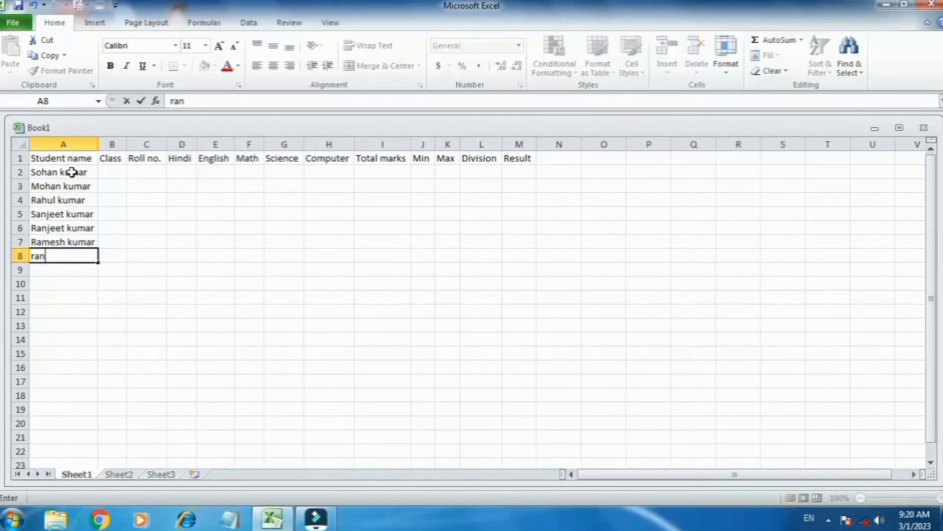
Enter the remaining student names in A8:A11 and fit column A's width to its contents
type("nu kumari")
key("Return")
type("Ragini kumari")
key("Return")
type("Dhan")
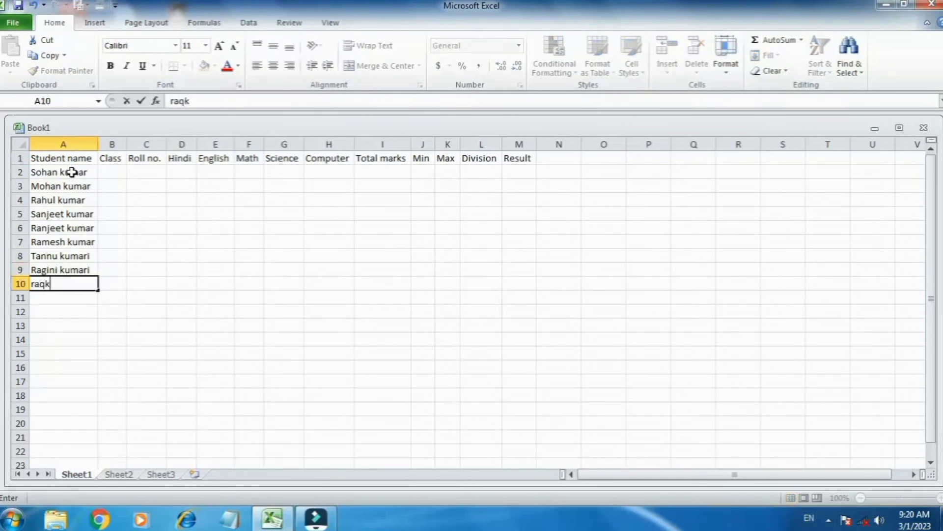
type("anjay kumar")
key("Return")
type("Ram lal")
left_click(59, 284)
double_click(98, 144)
Enter 10 as the class in B2 and fill it down to B11
left_click(121, 172)
type("10")
key("Return")
key("Up")
key("shift+Down")
key("shift+Down")
key("shift+Down")
key("shift+Down")
key("shift+Down")
key("shift+Down")
key("shift+Down")
key("shift+Down")
key("shift+Down")
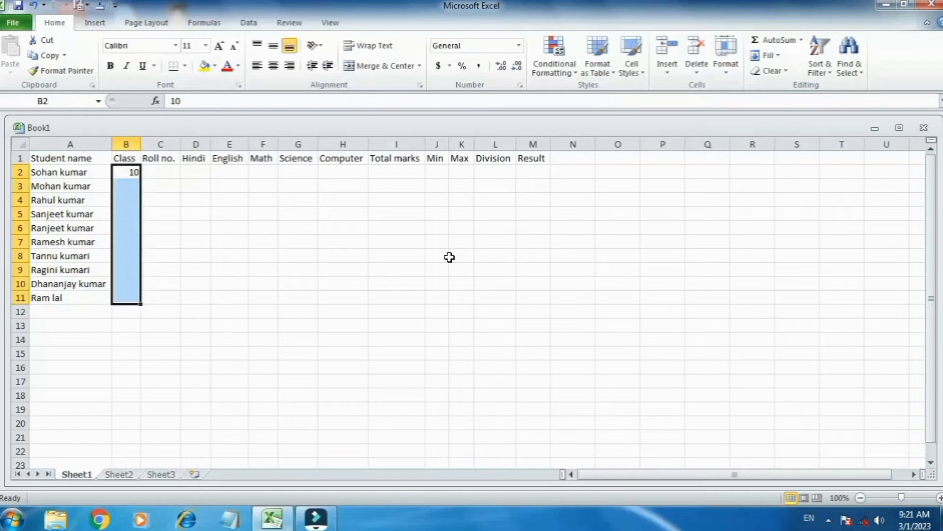
key("shift+Up")
key("shift+Up")
key("shift+Up")
key("shift+Up")
key("shift+Up")
key("shift+Up")
key("shift+Up")
key("shift+Up")
key("shift+Up")
key("shift+Down")
key("shift+Down")
key("shift+Down")
key("shift+Down")
key("shift+Down")
key("shift+Down")
key("shift+Down")
key("shift+Down")
key("shift+Down")
key("ctrl+d")
Fill the Roll no. column C2:C11 with the series 1 to 10
key("Right")
type("12")
left_click_drag(181, 193, 180, 297)
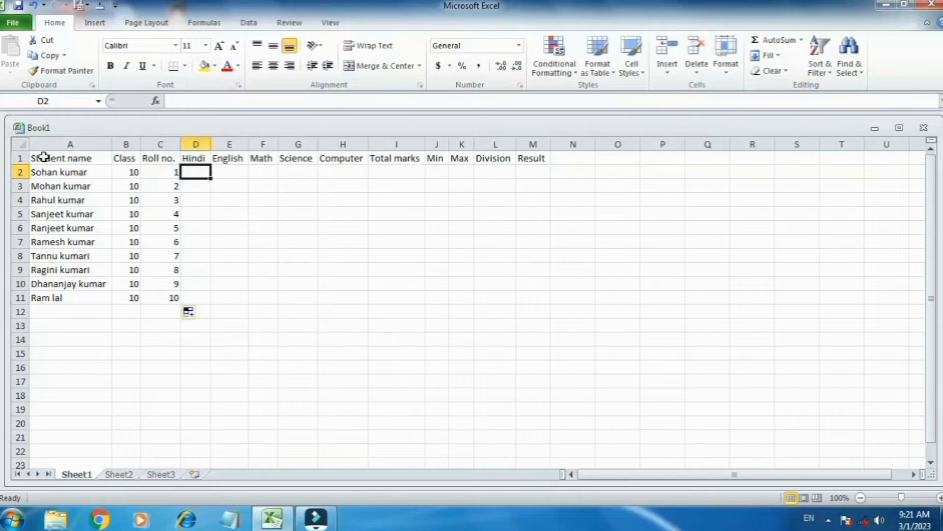
Enter the Hindi marks 45, 58, 68, 58, 59, 59, 58, 58, 78 and 68 in D2:D11
type("4558")
key("Return")
type("68")
key("Return")
type("58")
key("Return")
type("59")
key("Return")
type("59")
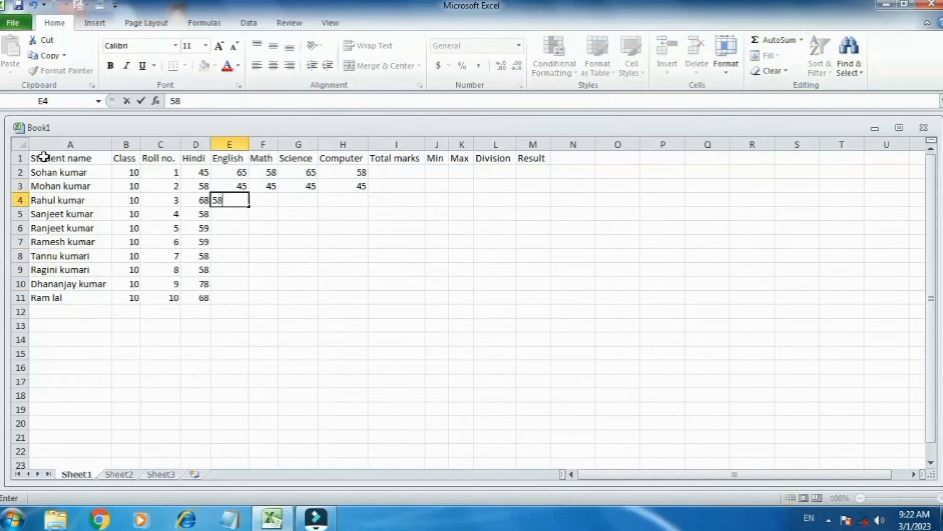
Fill rows 4 to 9 with English 58, Math 68, 55, 85, 58, 58, 58 and Science 45, 68, 45, 58, 68, 48
key("BackSpace")
key("Tab")
type("58")
key("Return")
type("58")
key("Tab")
type("58")
key("Tab")
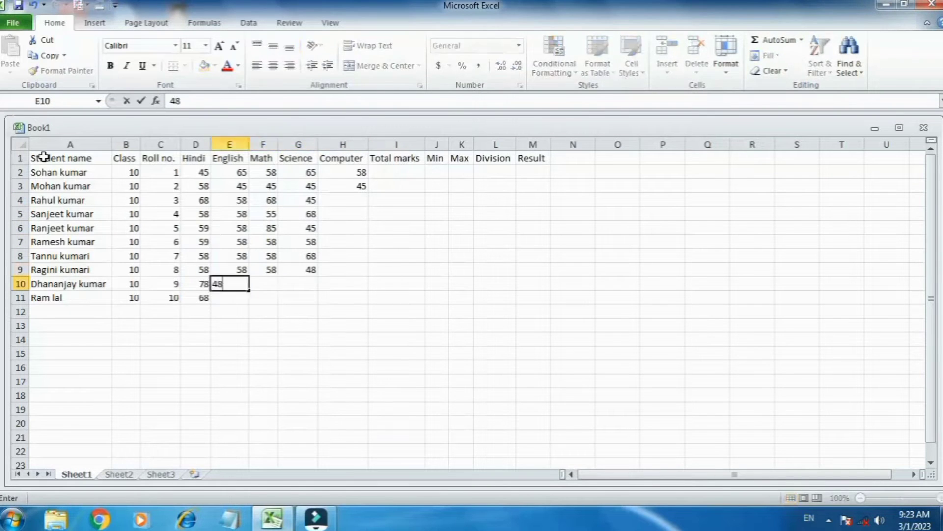
Complete the remaining marks through row 11, copying the Science marks G5:G11 into the Computer column from H6
type("58")
key("Return")
type("58")
key("Return")
key("ctrl+c")
key("ctrl+v")
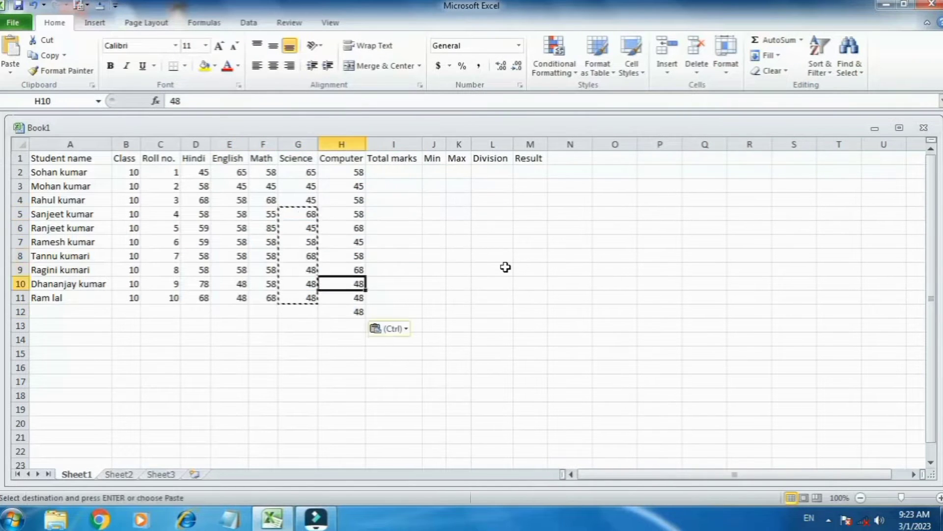
Examine the table's headings from Student name through Min, Max, Division and Result
left_click_drag(66, 158, 244, 186)
left_click(431, 158)
left_click(458, 158)
left_click(432, 158)
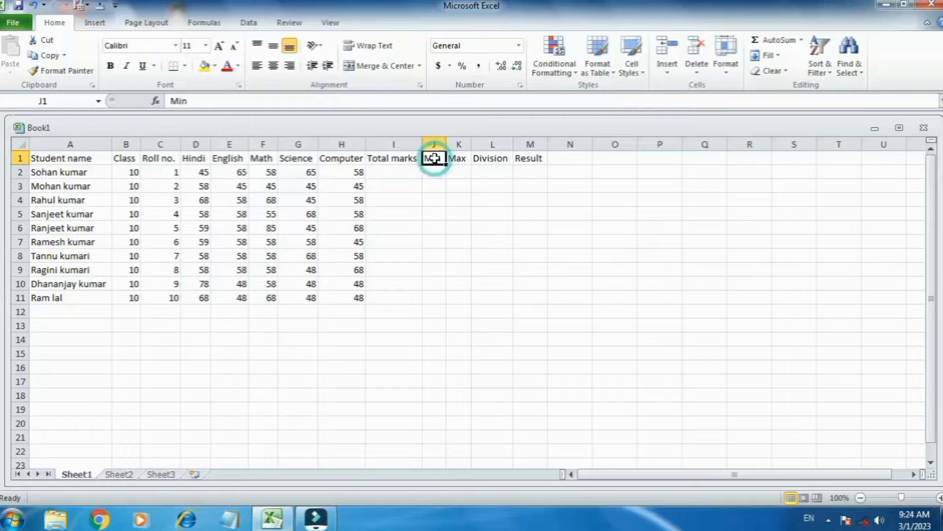
left_click(494, 157)
left_click(695, 241)
left_click(126, 157)
left_click(492, 157)
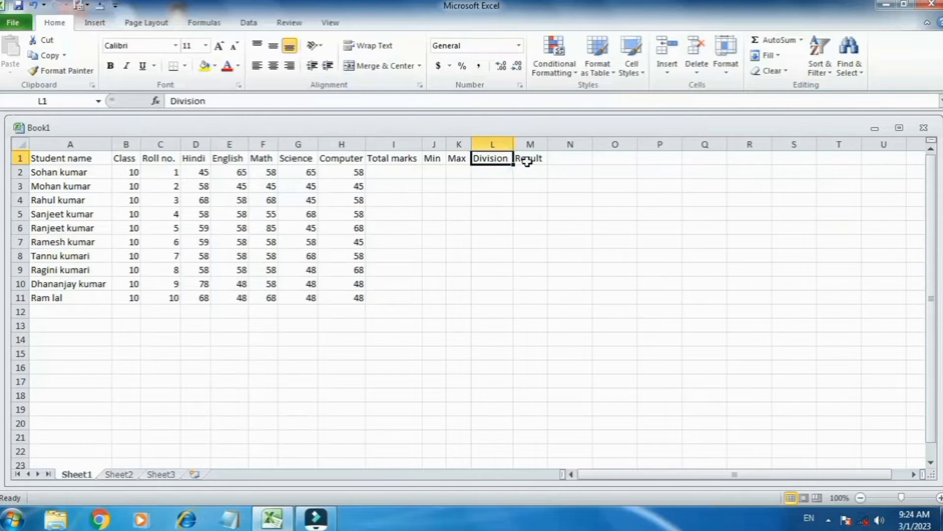
left_click(341, 367)
left_click(229, 353)
left_click(70, 158)
left_click_drag(112, 166, 533, 165)
left_click(111, 65)
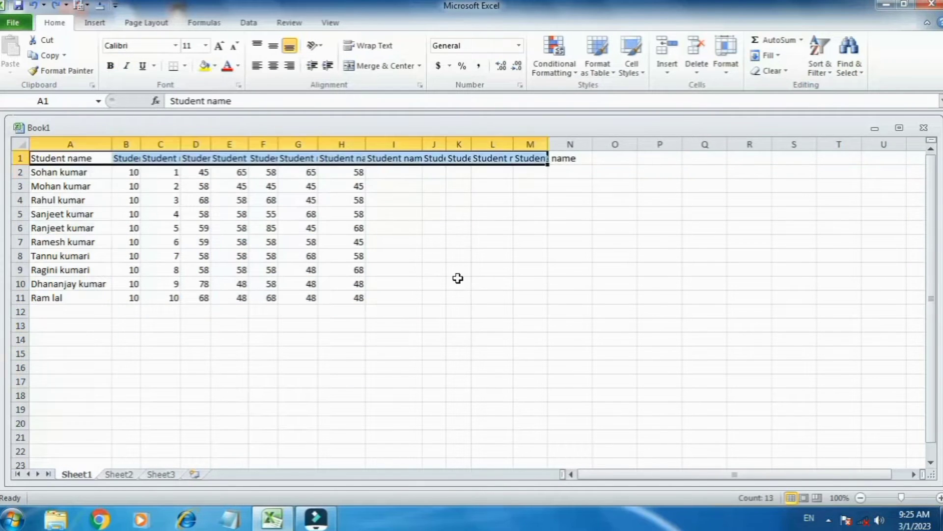
left_click_drag(70, 158, 565, 159)
left_click(110, 65)
double_click(112, 142)
left_click_drag(435, 298, 435, 311)
double_click(142, 141)
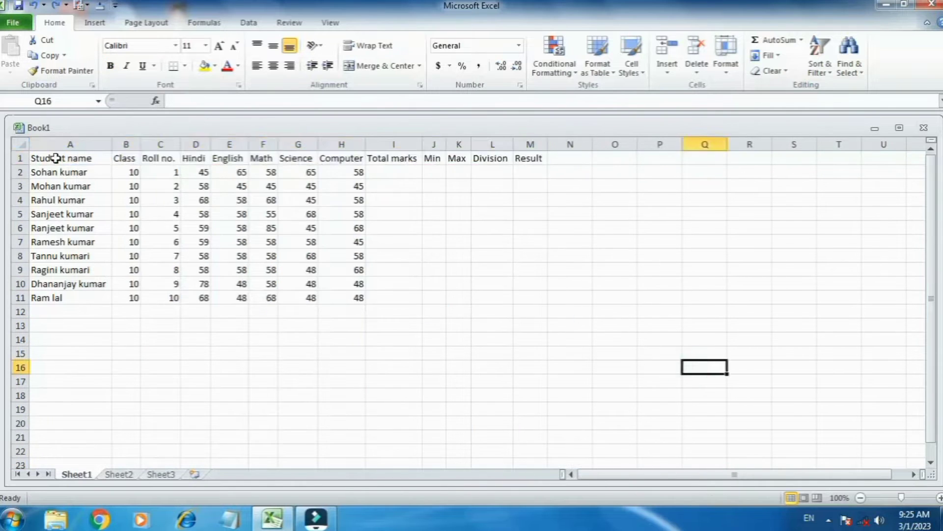
Format the headings in A1:M1 with bold red text and a yellow fill
left_click_drag(70, 159, 531, 158)
left_click(216, 65)
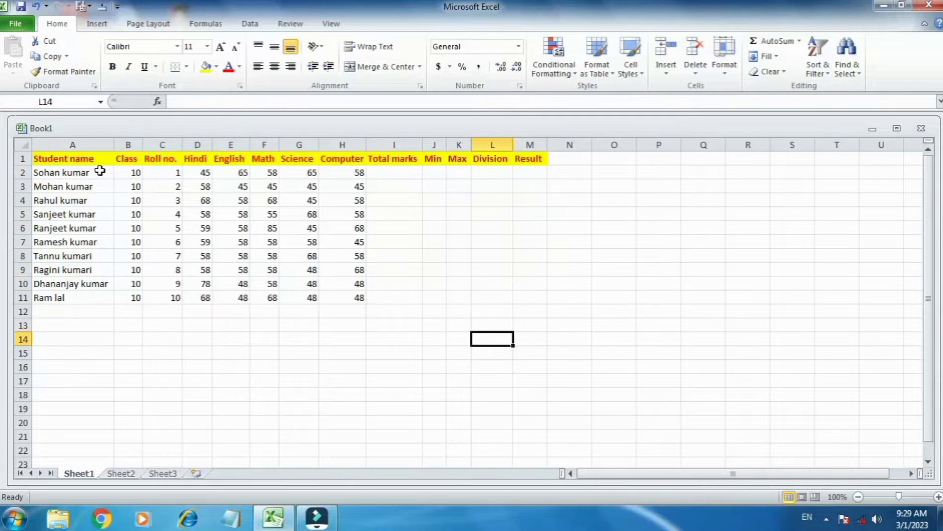
Select the student table A1:M11 and enlarge the sheet view to 170%
left_click_drag(80, 157, 516, 297)
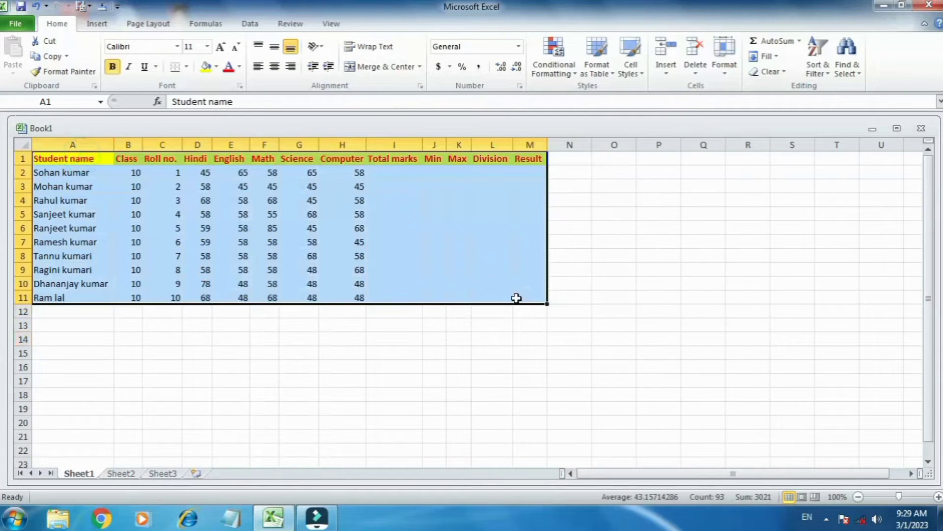
left_click(939, 497)
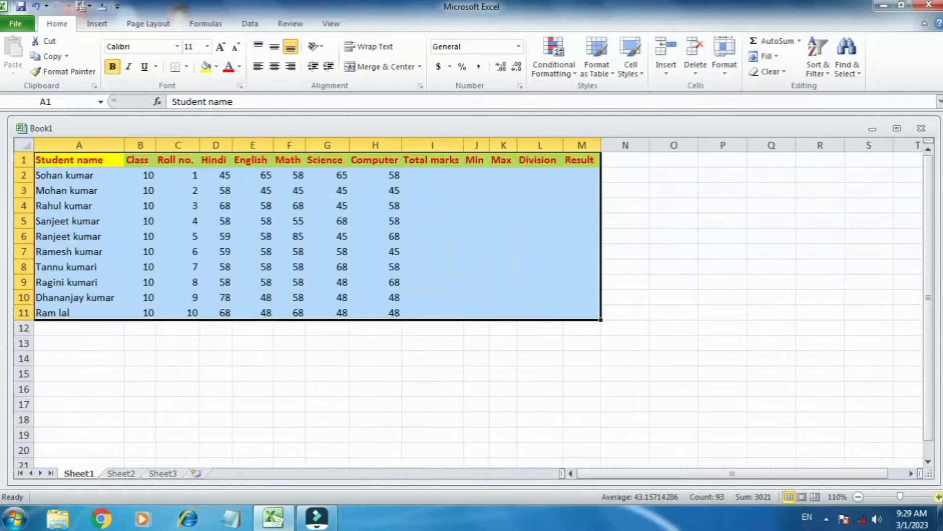
left_click(938, 497)
left_click(938, 497)
left_click(939, 497)
left_click(938, 497)
left_click(938, 497)
left_click(938, 497)
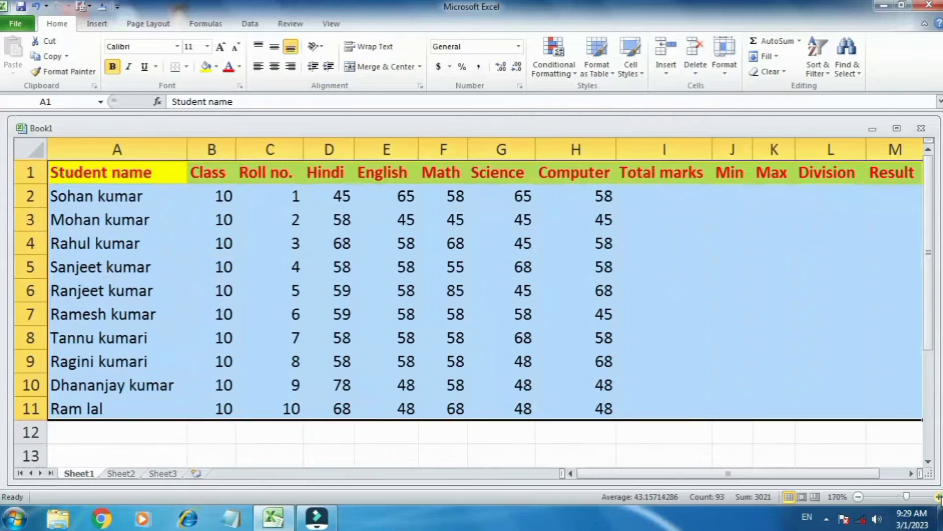
Calculate the first student's total marks in I2 with the formula =SUM(D2:H2)
left_click(710, 205)
type("=")
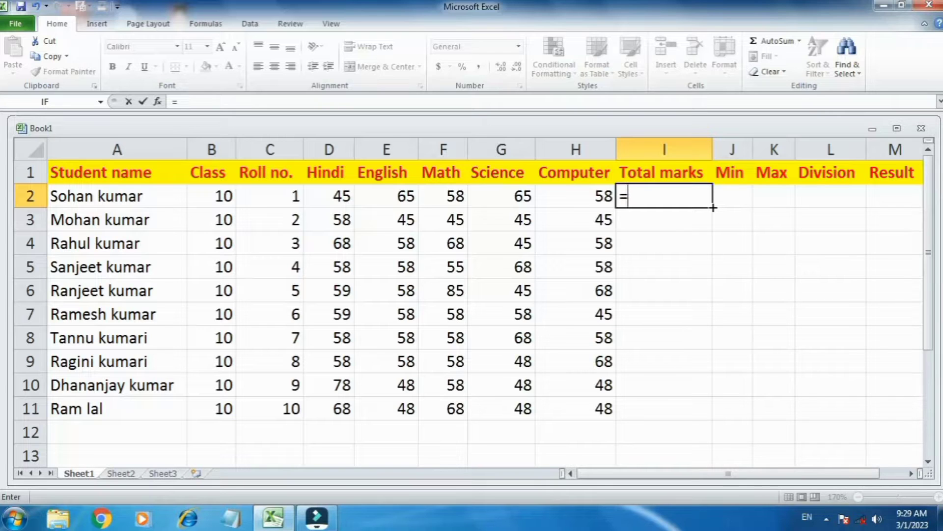
type("su")
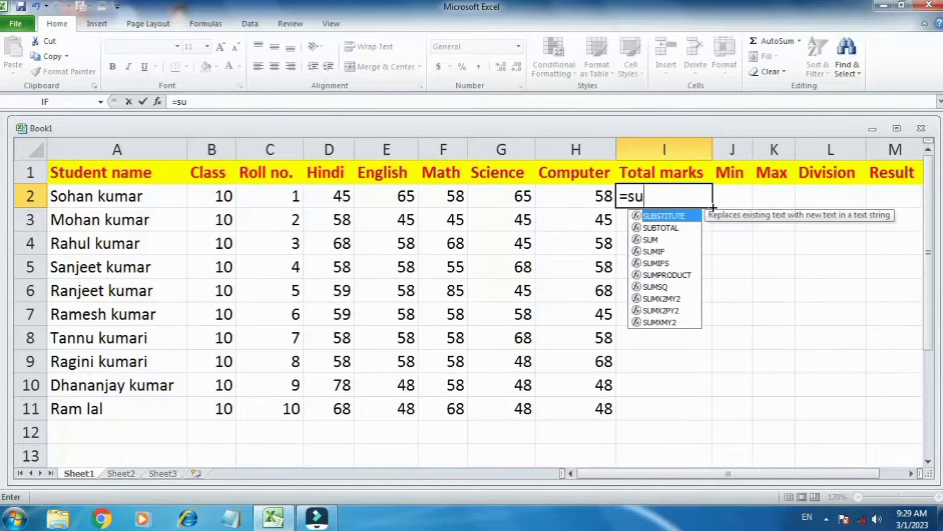
type("m(")
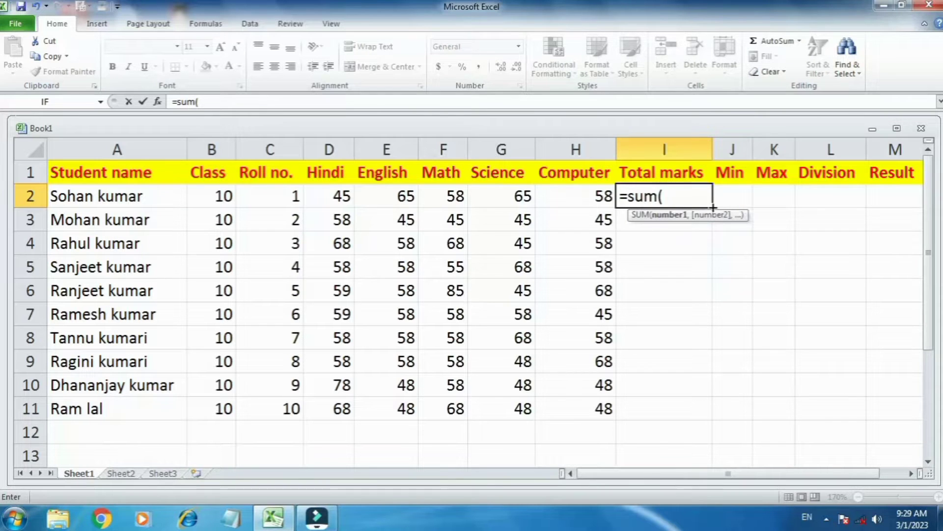
left_click(333, 198)
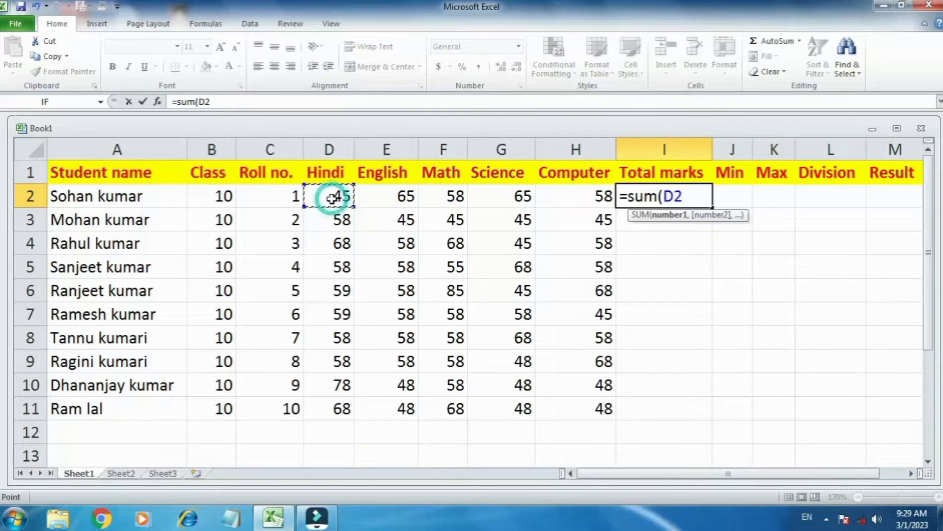
left_click_drag(332, 198, 593, 198)
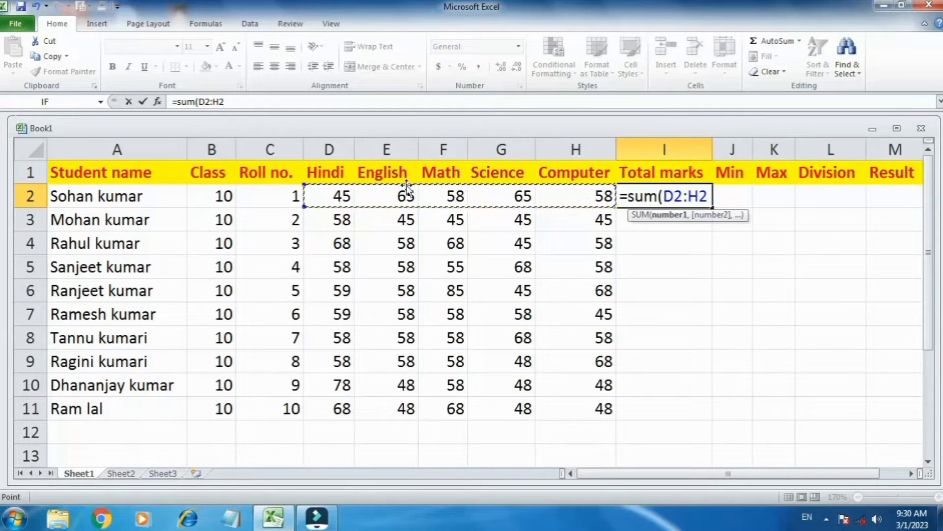
type(")")
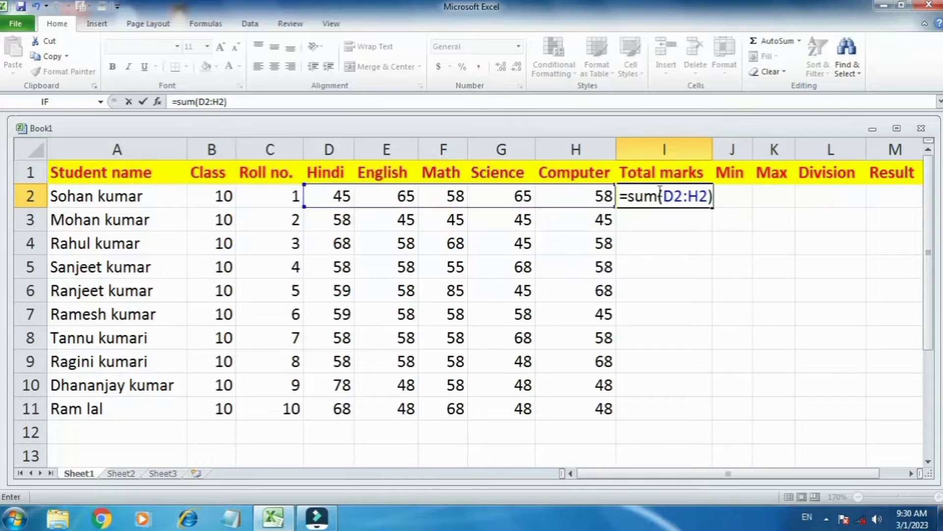
key("Return")
Fill the SUM formula from I2 down to I11 for all students
left_click(658, 193)
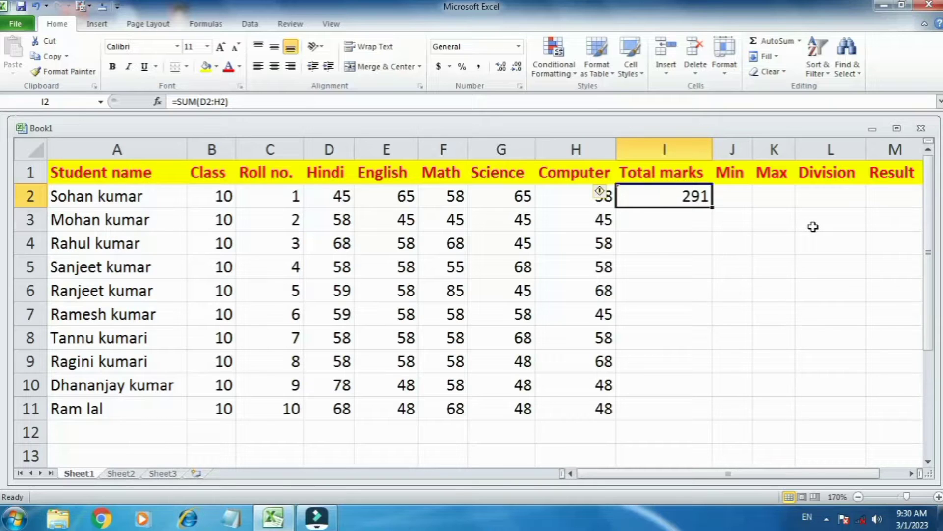
key("shift+Down")
key("shift+Down")
key("shift+Down")
key("shift+Down")
key("shift+Down")
key("shift+Down")
key("shift+Down")
key("shift+Down")
key("shift+Down")
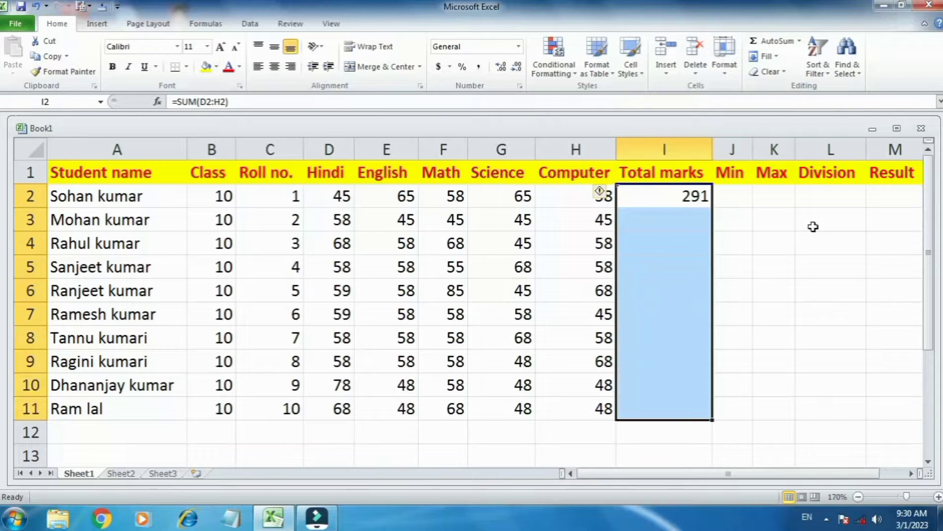
key("ctrl+d")
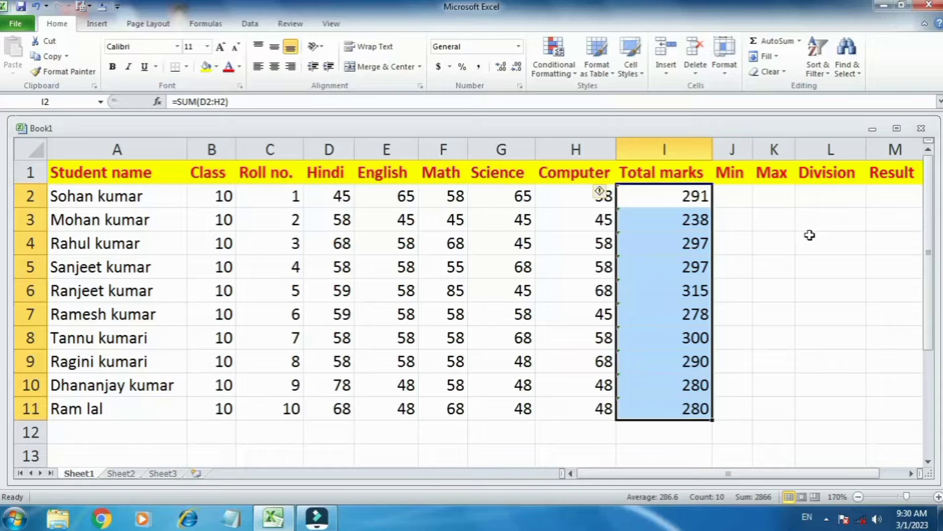
Find the first student's lowest mark in J2 with the formula =MIN(D2:H2)
left_click(735, 205)
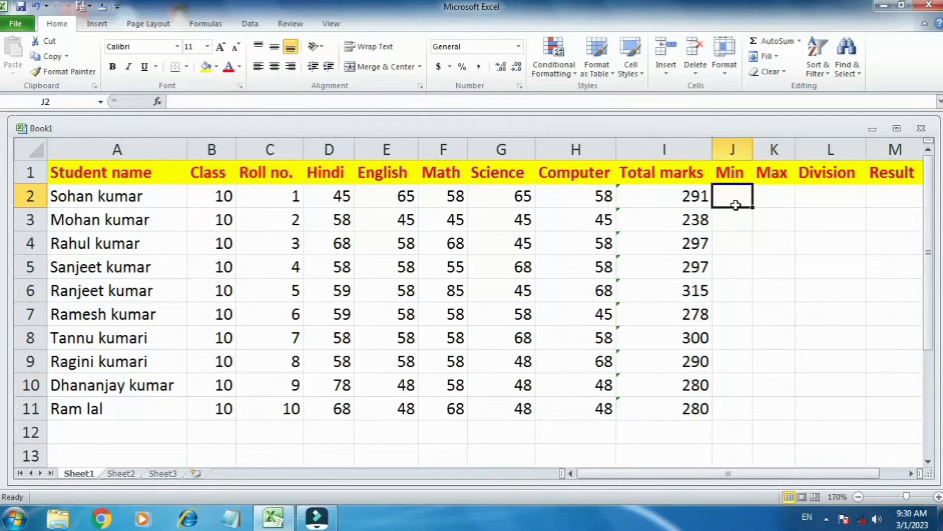
left_click(450, 195)
left_click(517, 194)
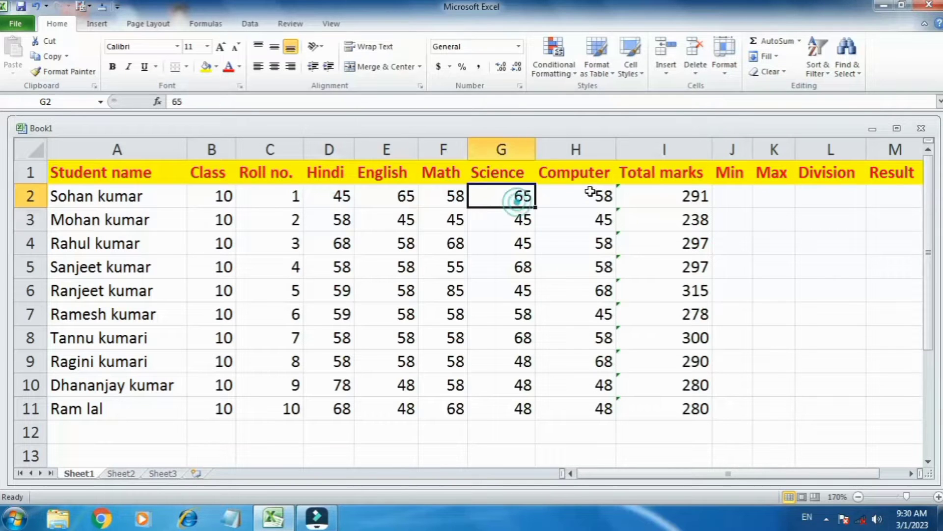
left_click(591, 192)
left_click_drag(315, 196, 582, 203)
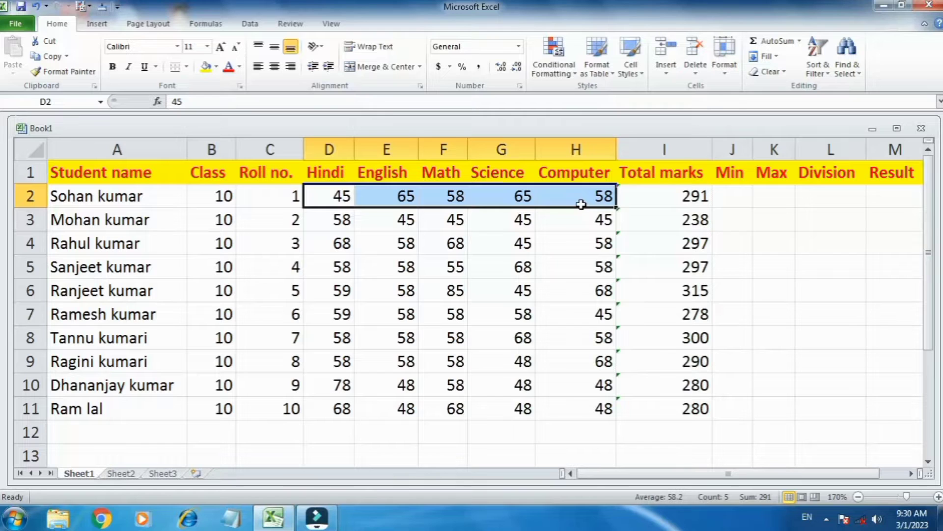
left_click(333, 198)
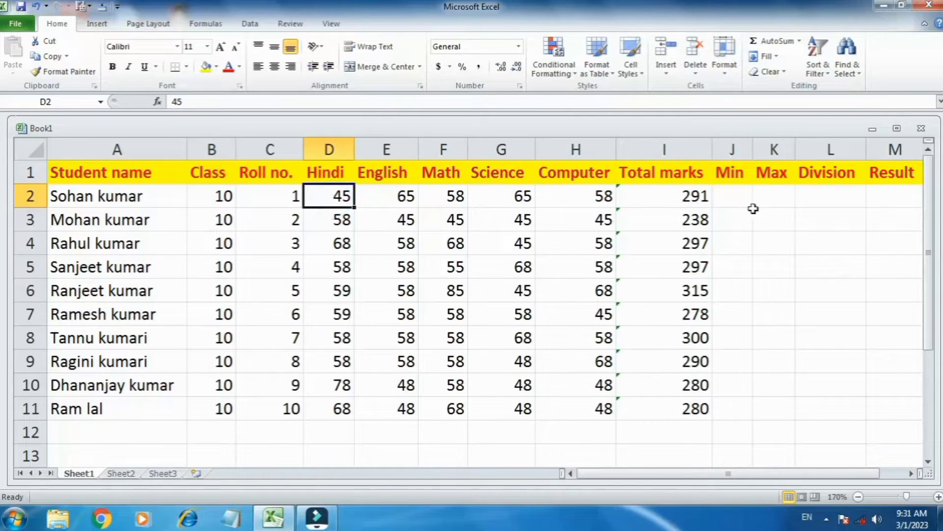
left_click(735, 197)
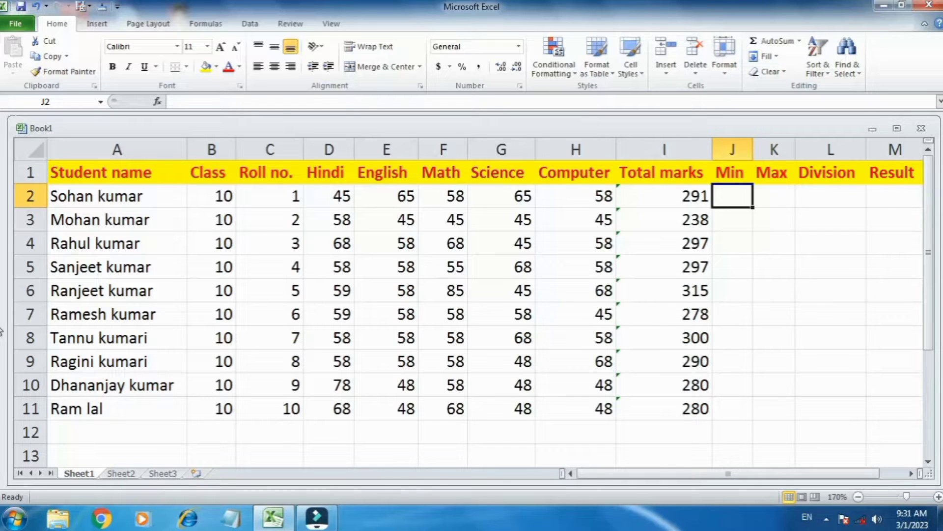
type("=")
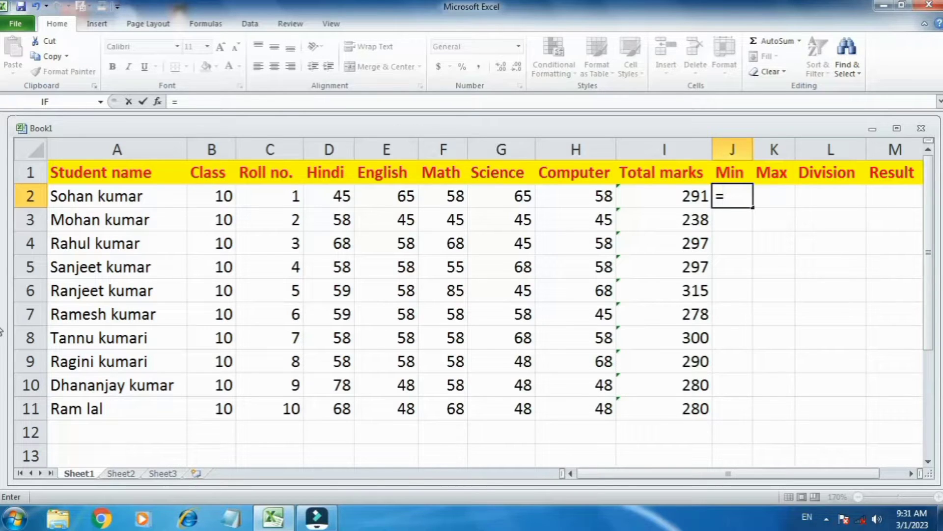
type("min")
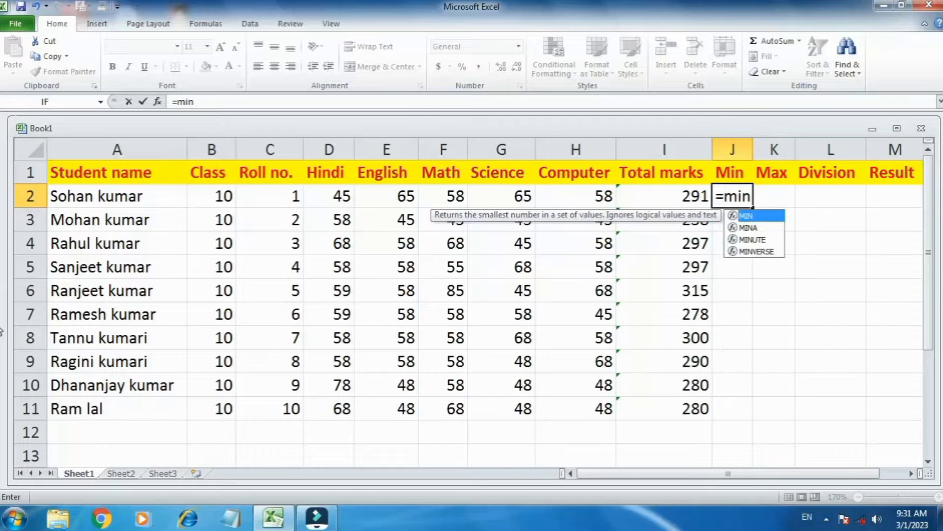
type("(")
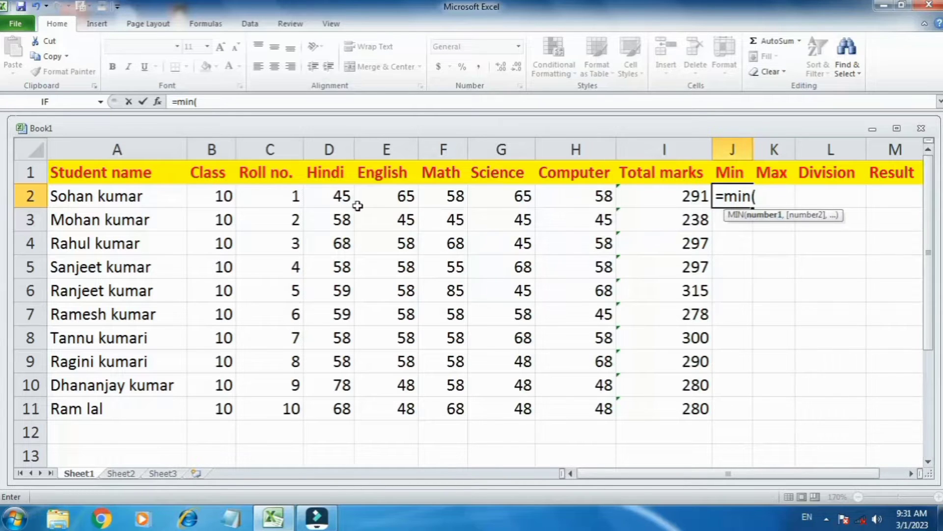
left_click(330, 195)
left_click_drag(331, 195, 584, 202)
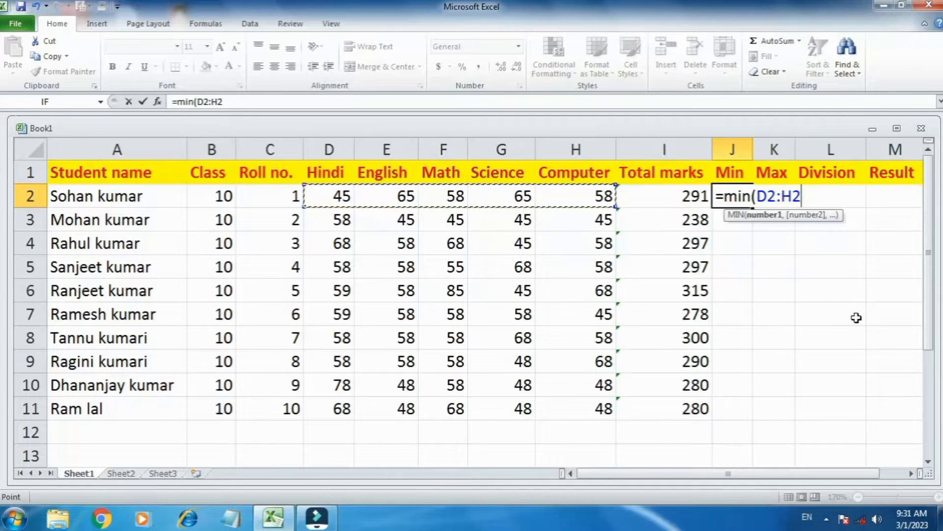
type(")")
key("Return")
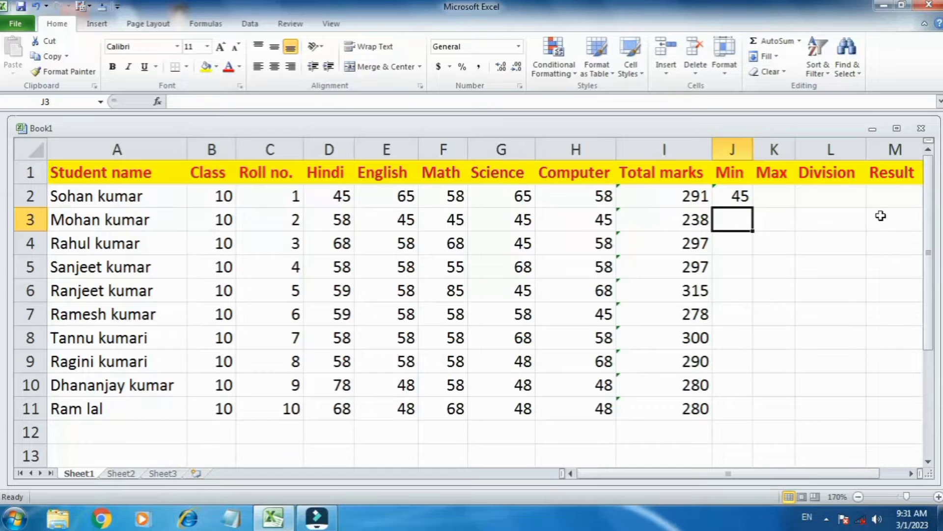
left_click(733, 195)
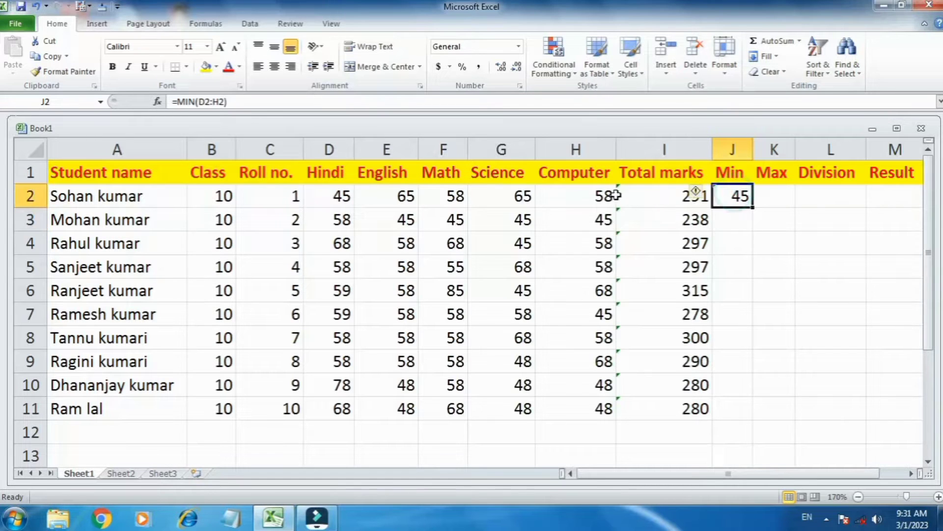
Fill the MIN formula from J2 down to J11 for all students
left_click(337, 196)
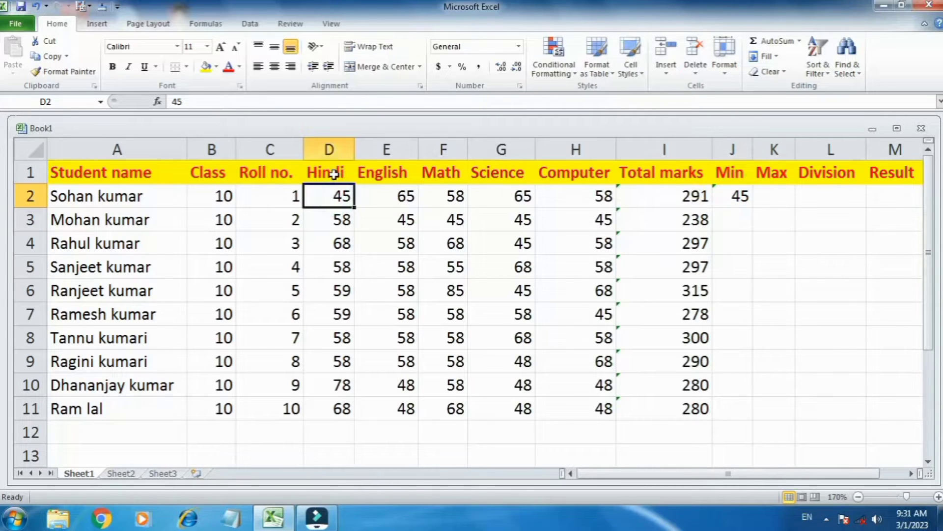
double_click(738, 197)
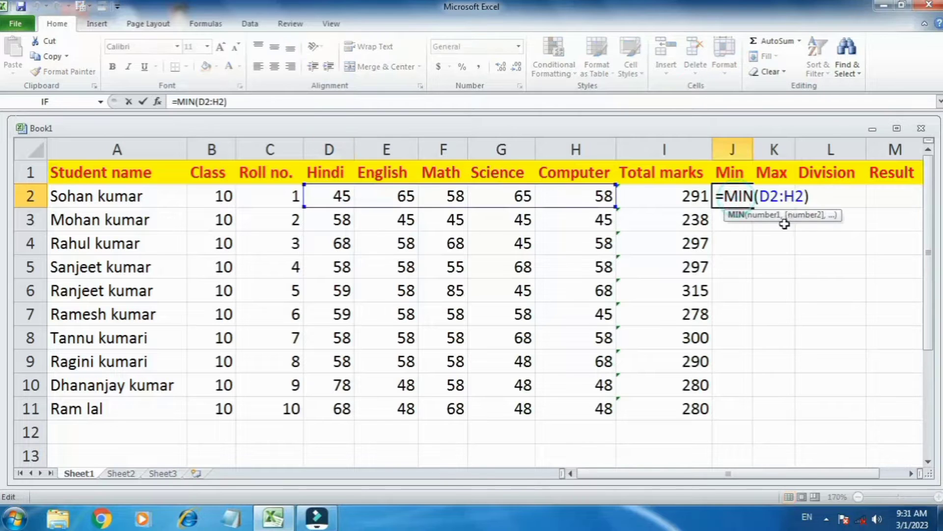
key("Escape")
left_click(745, 195)
left_click_drag(753, 211, 753, 425)
left_click(765, 428)
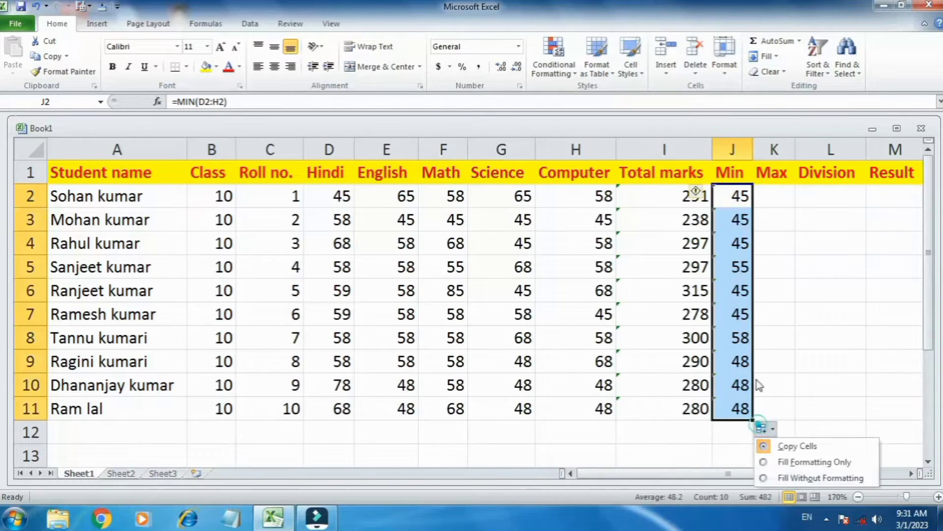
left_click(741, 338)
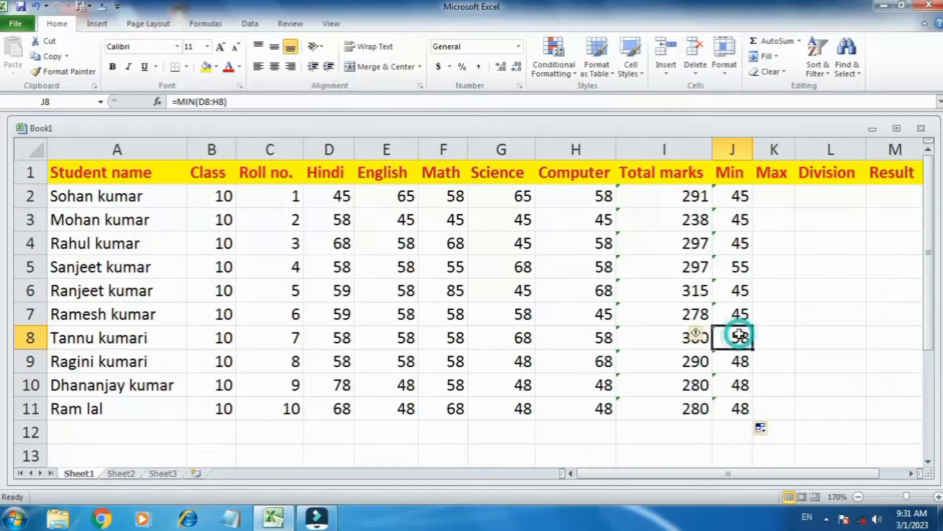
left_click(742, 312)
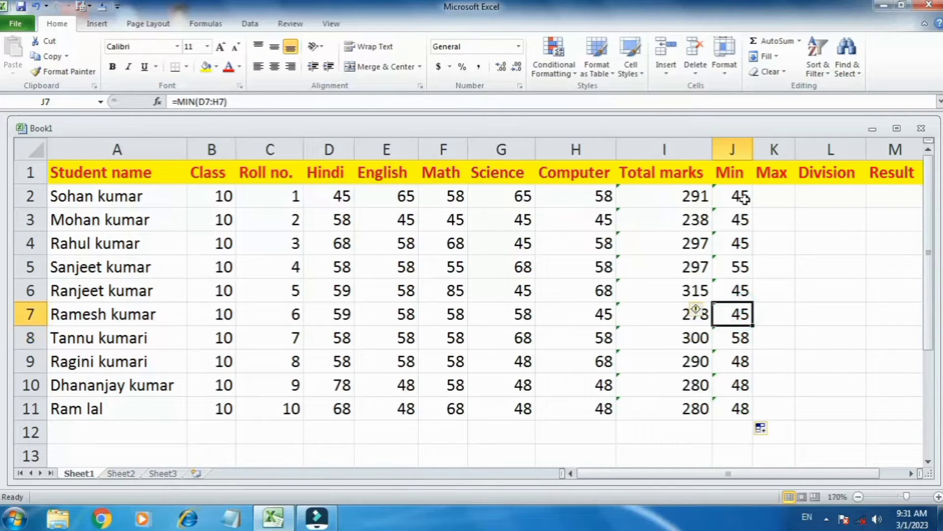
left_click_drag(740, 196, 736, 408)
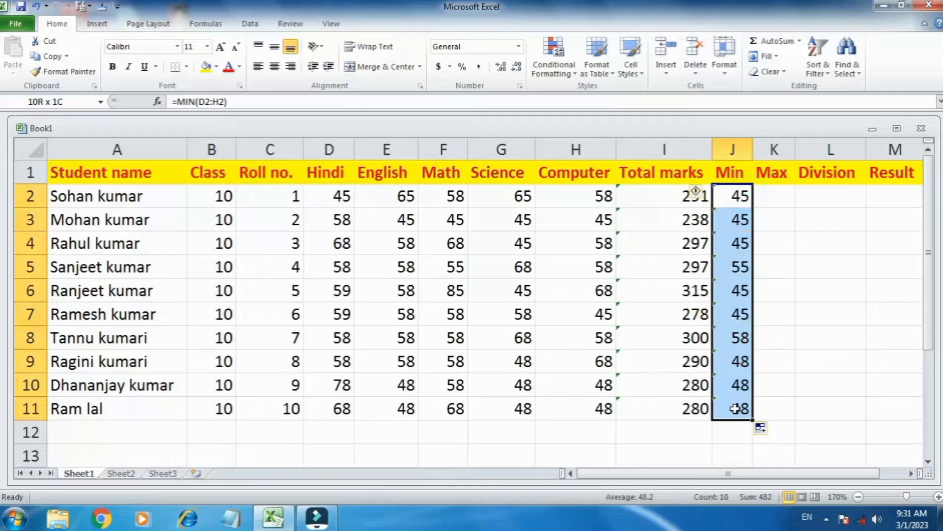
Find the first student's highest mark in K2 with the formula =MAX(D2:H2)
left_click(788, 187)
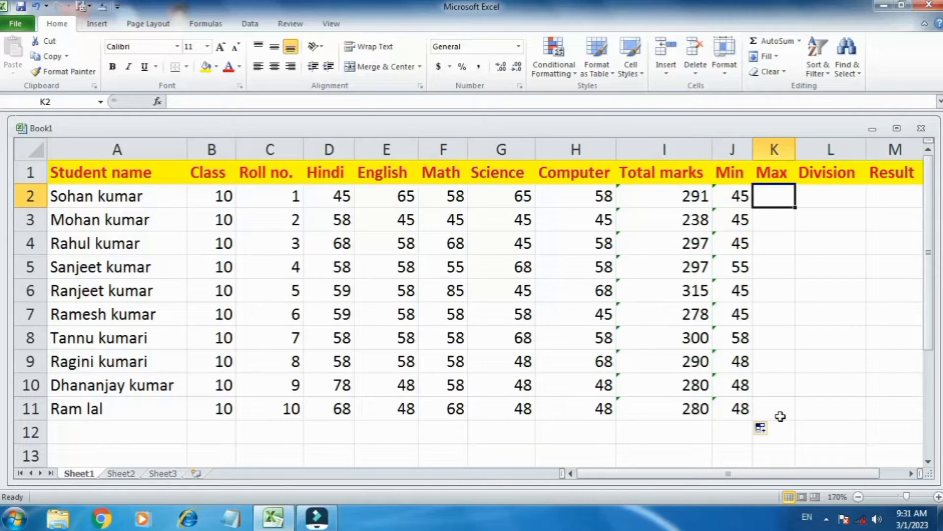
type("=")
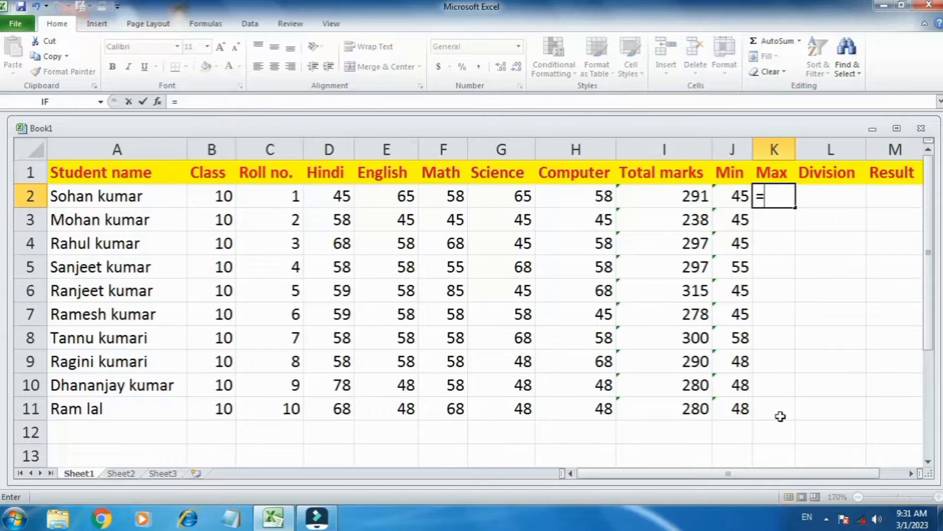
type("max")
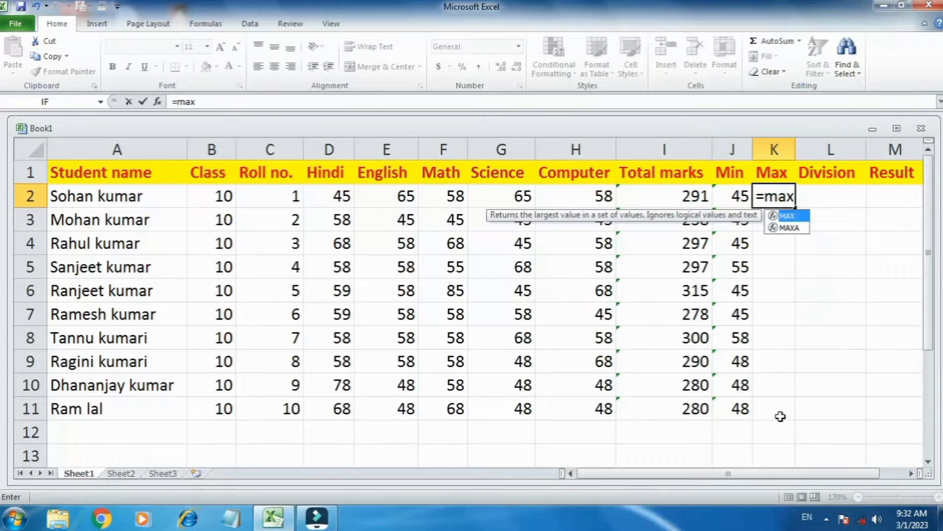
type("(")
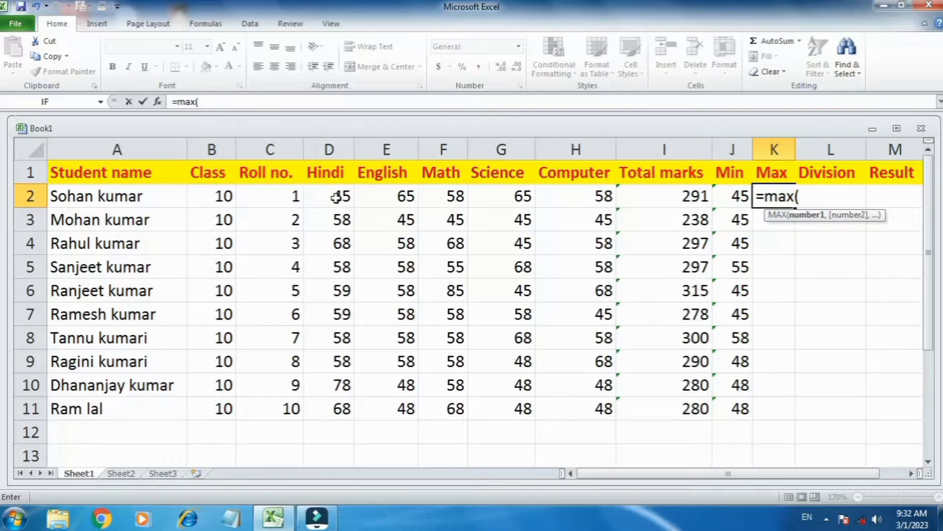
left_click_drag(339, 197, 595, 197)
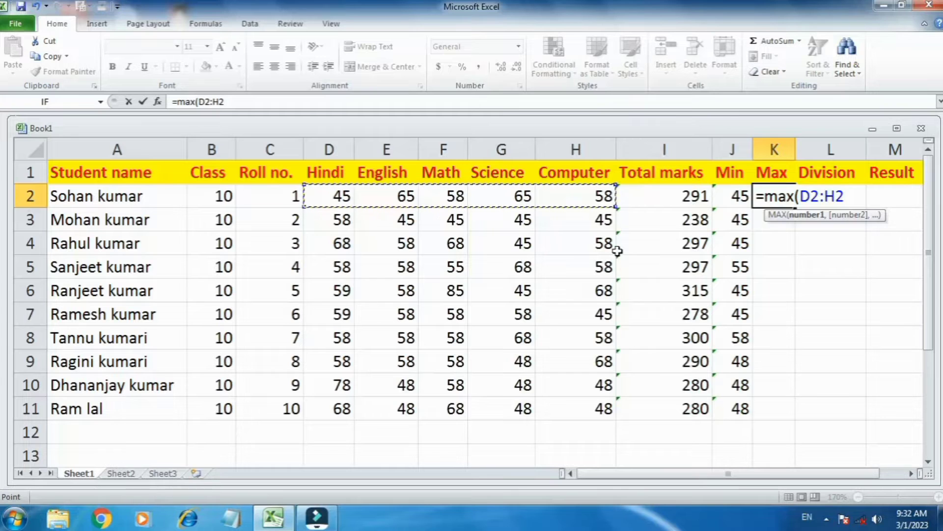
type(")")
key("Return")
key("Up")
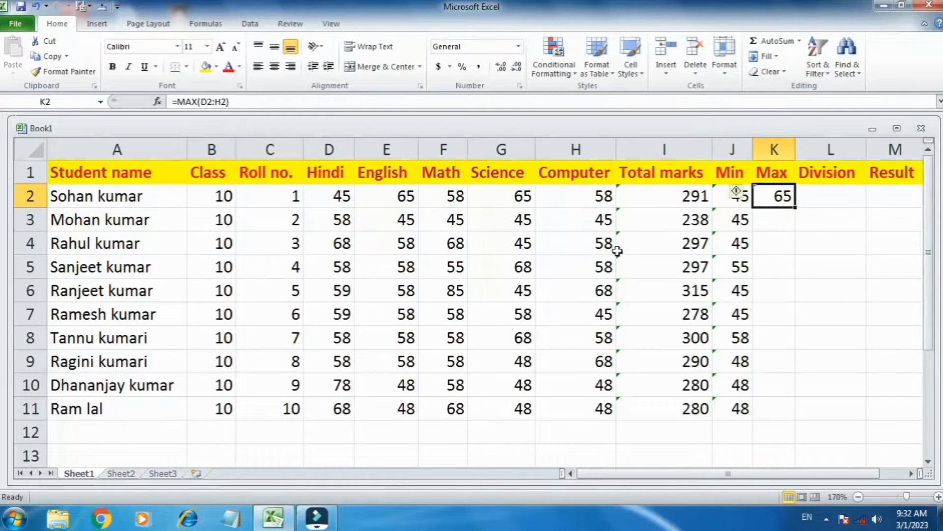
key("Down")
key("Down")
key("Down")
key("Down")
key("Up")
key("Up")
key("Up")
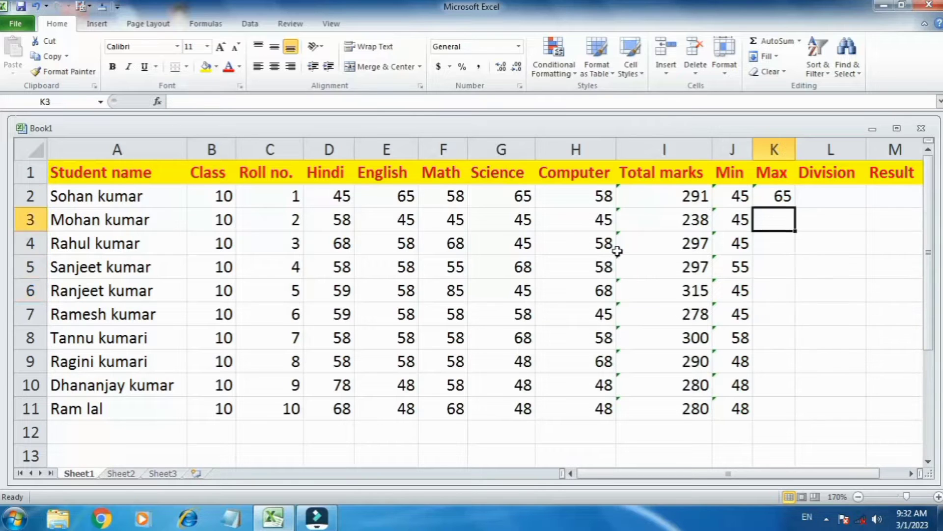
key("Up")
key("Down")
key("Down")
key("Down")
key("Up")
key("Up")
key("Up")
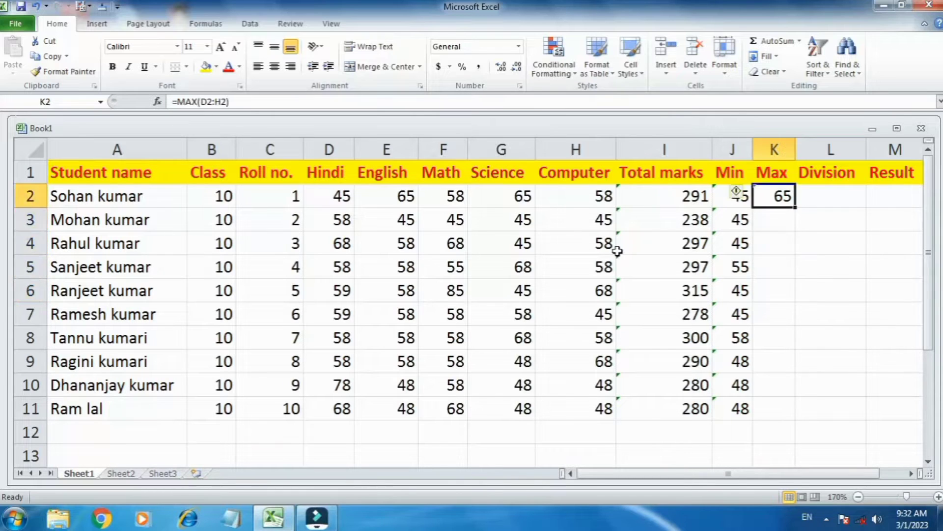
Fill the MAX formula from K2 down to K11 for all students
key("shift+Down")
key("shift+Down")
key("shift+Down")
key("shift+Down")
key("shift+Down")
key("shift+Down")
key("shift+Down")
key("shift+Down")
key("shift+Down")
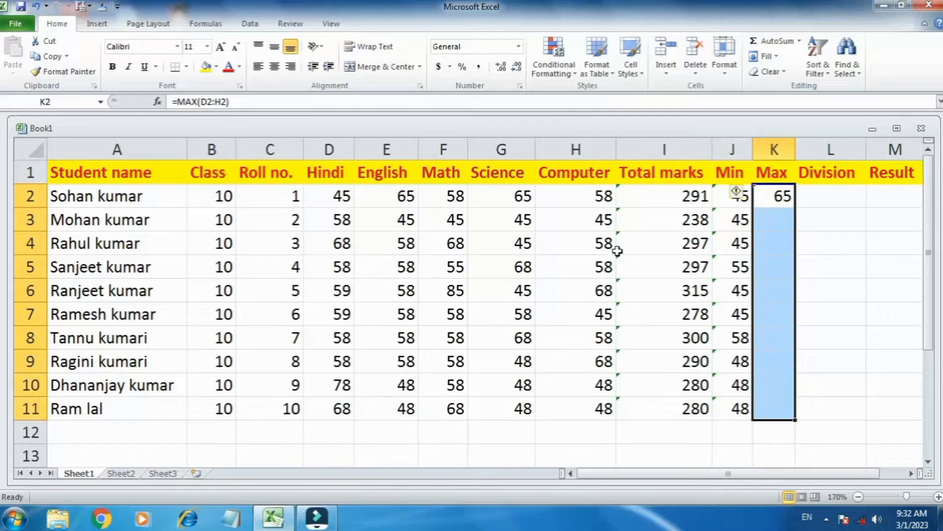
key("ctrl+d")
key("Right")
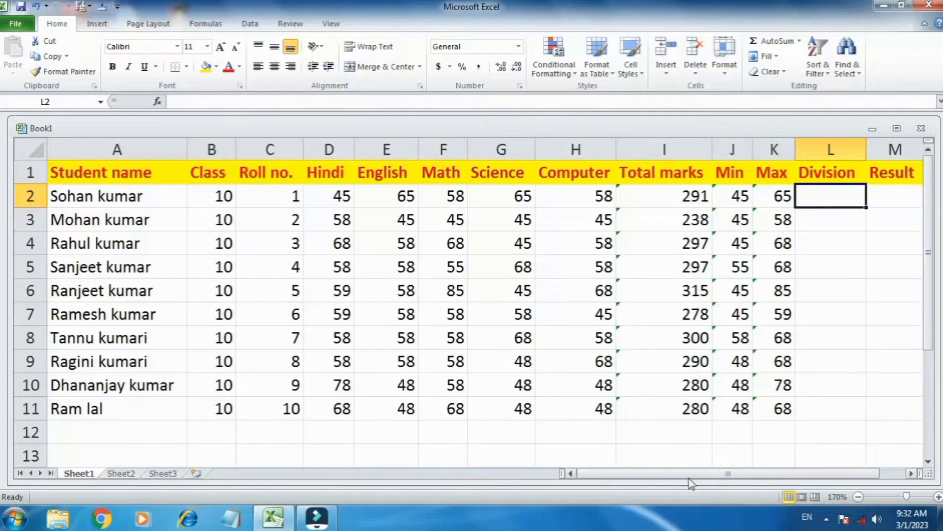
Insert an entire new column before the Division column
left_click_drag(692, 474, 870, 471)
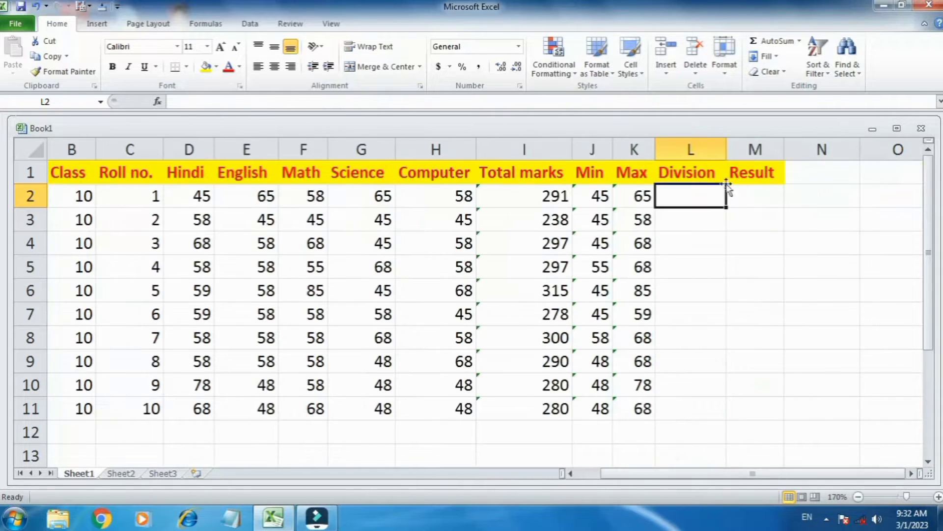
left_click(688, 171)
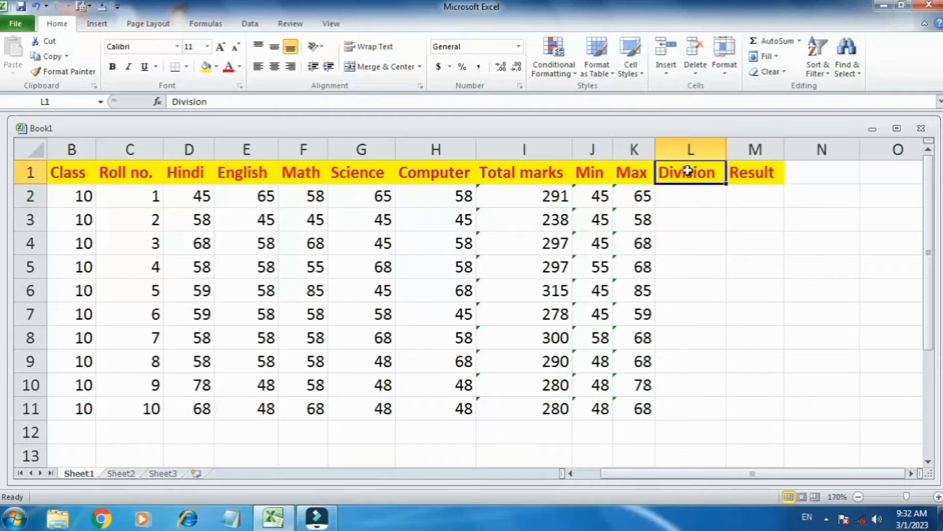
right_click(658, 177)
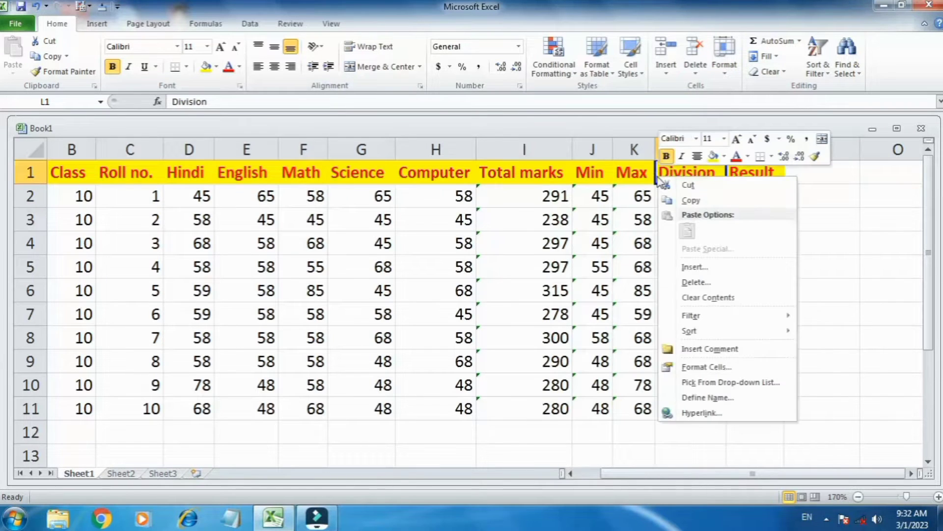
left_click(695, 267)
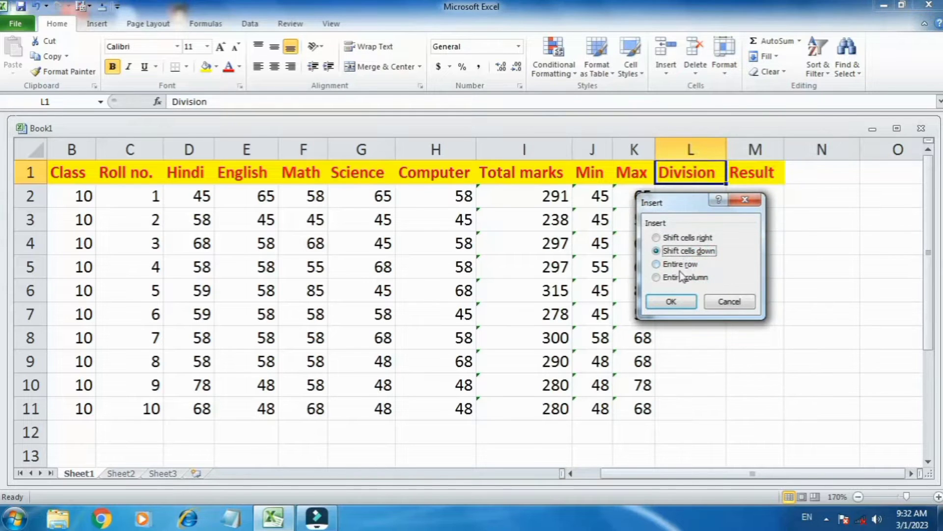
left_click(675, 277)
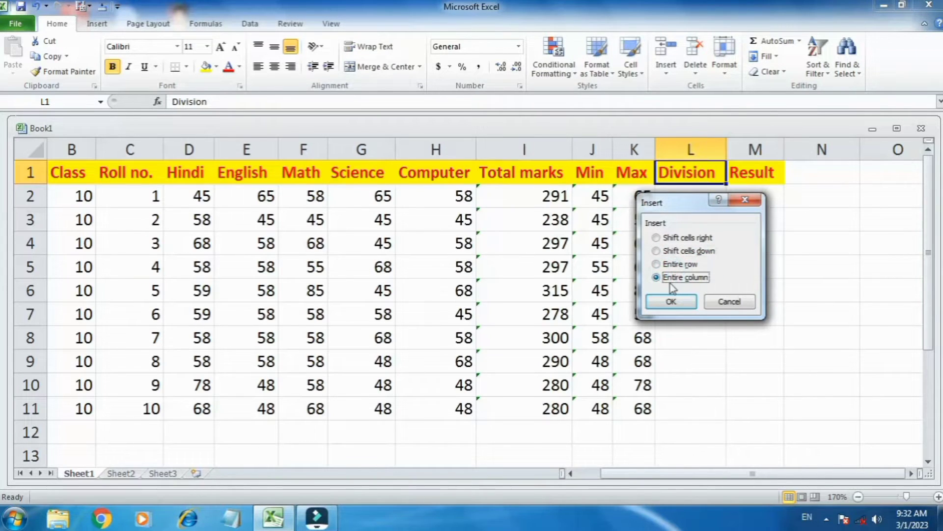
left_click(670, 299)
left_click(684, 292)
left_click(677, 173)
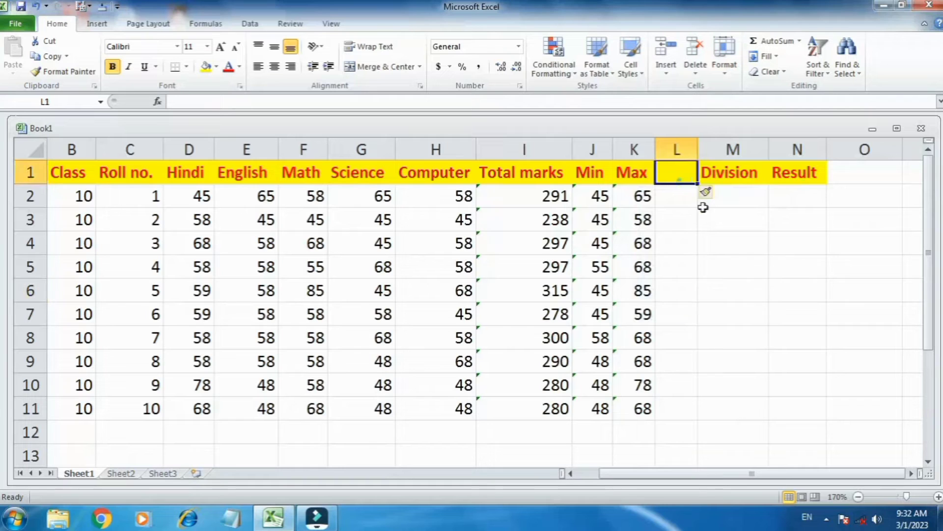
Enter the heading Percentage in L1 and widen column L to fit it
type("P")
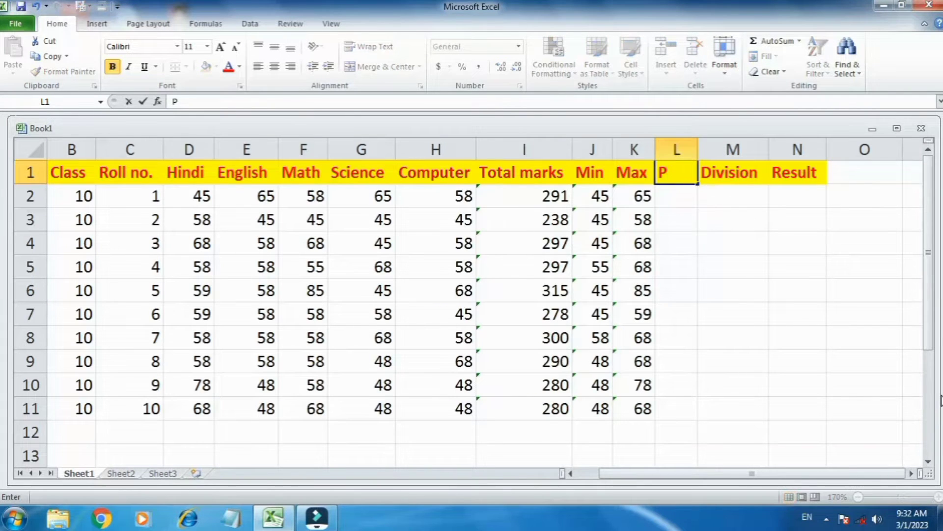
type("erce")
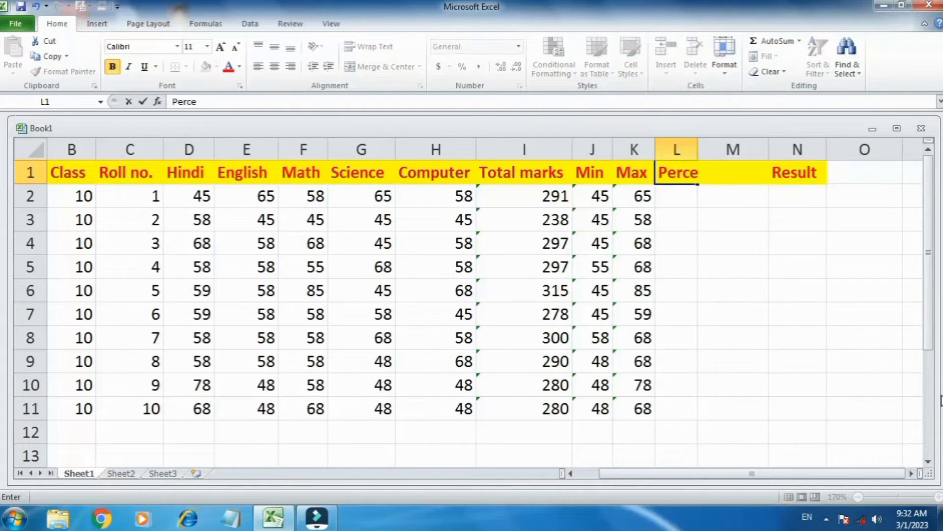
type("ntage")
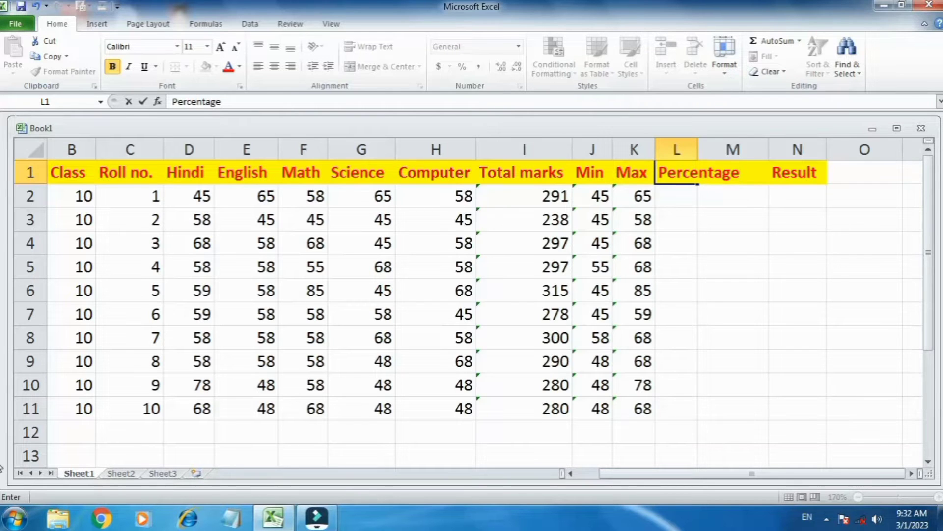
left_click(781, 255)
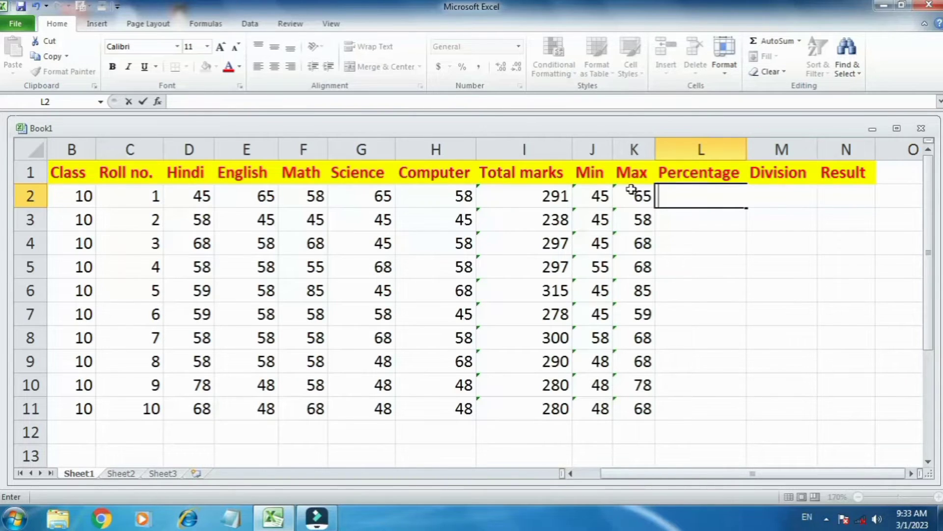
Calculate the first student's percentage in L2 by dividing the total by the five subjects with =AVERAGE(I2/5)
left_click(188, 171)
left_click(322, 173)
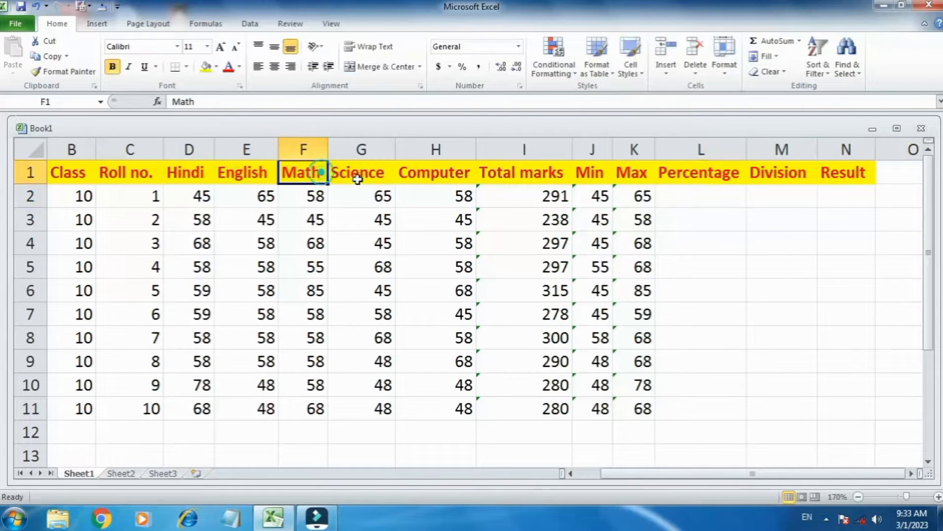
left_click(361, 176)
left_click(427, 176)
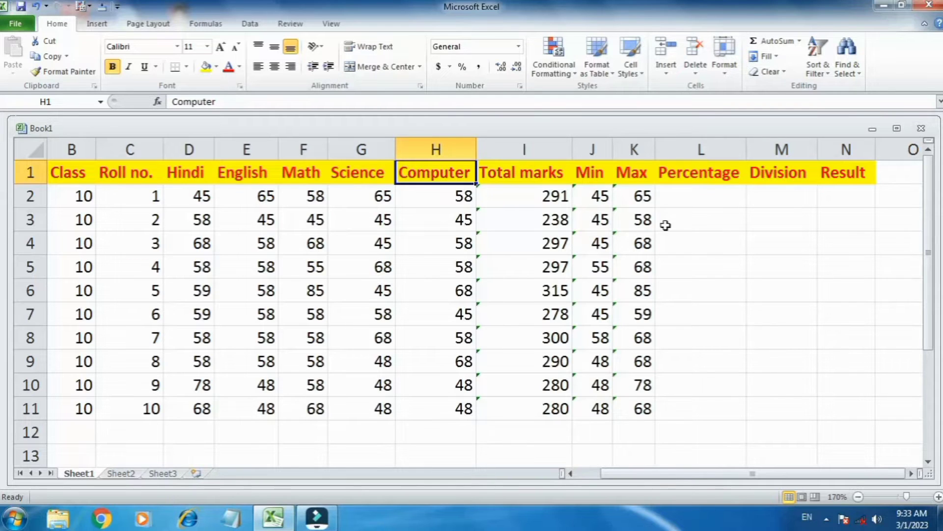
left_click(674, 199)
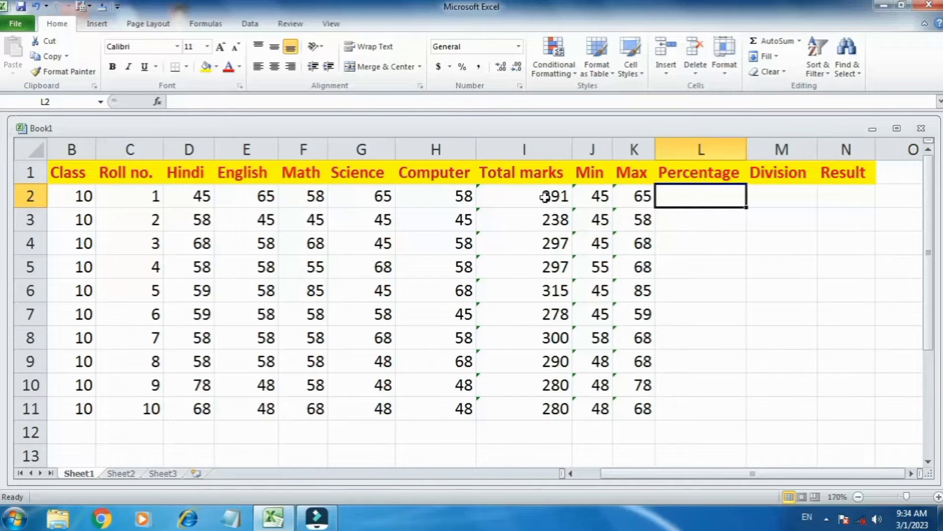
double_click(709, 204)
type("=")
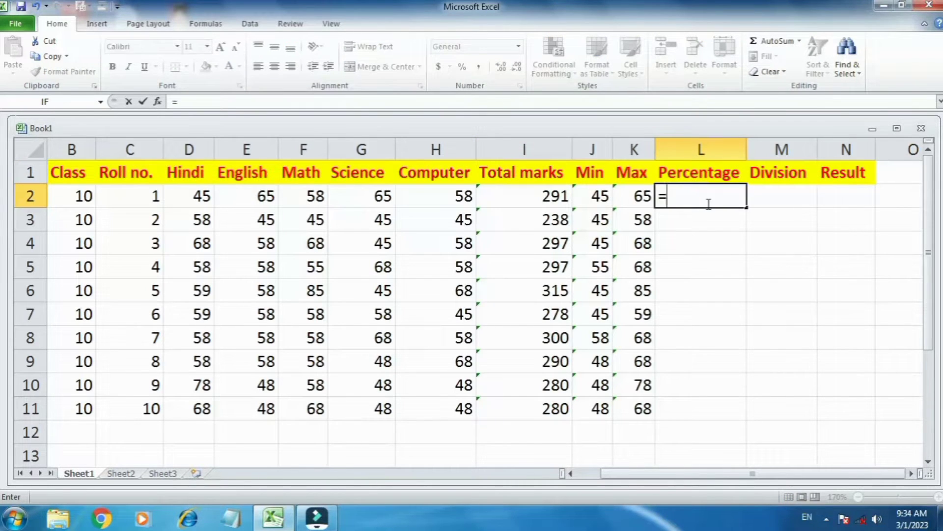
type("average(")
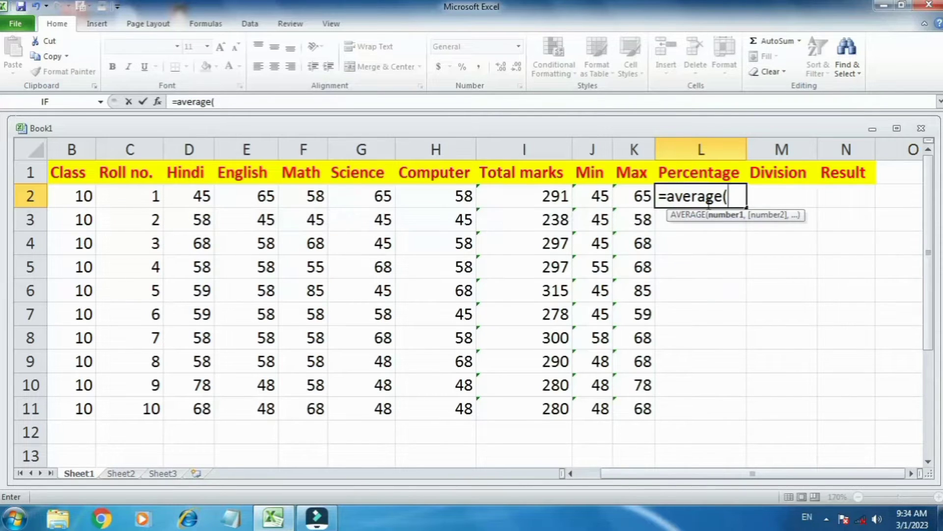
left_click(516, 195)
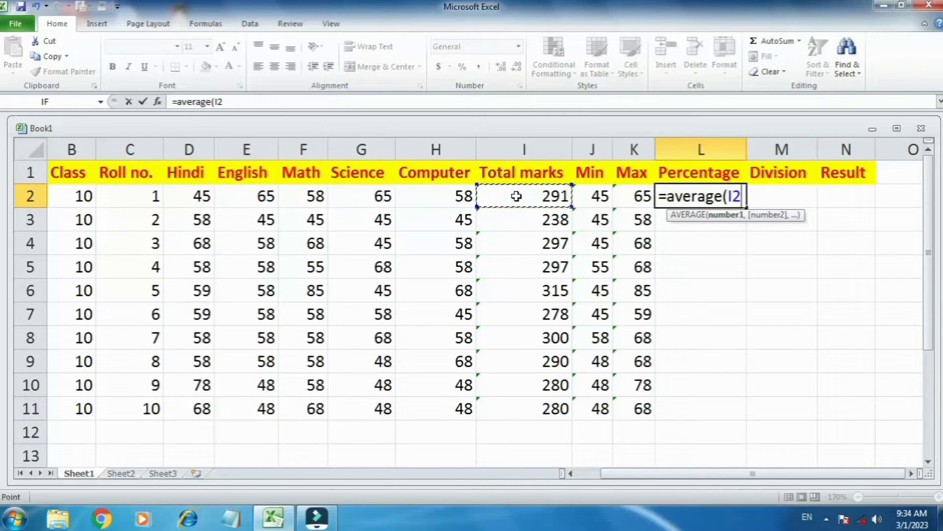
type("/")
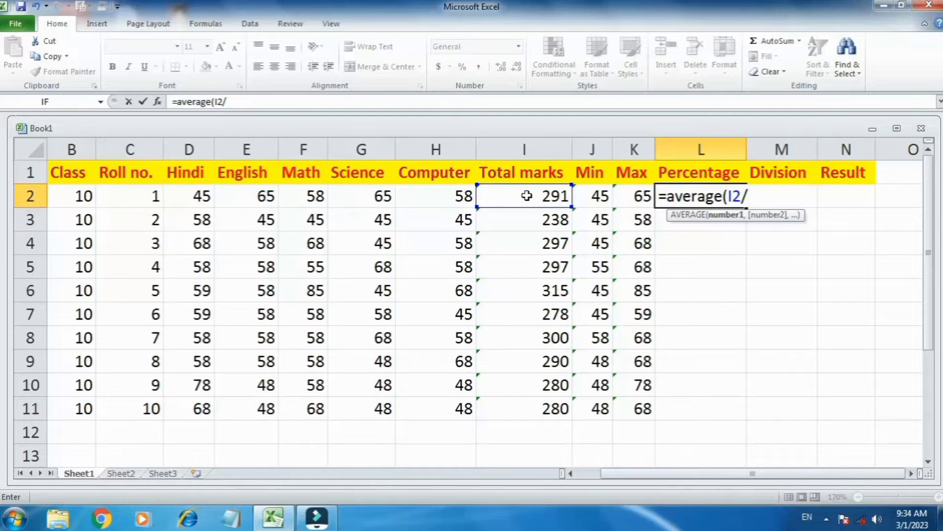
type("5)")
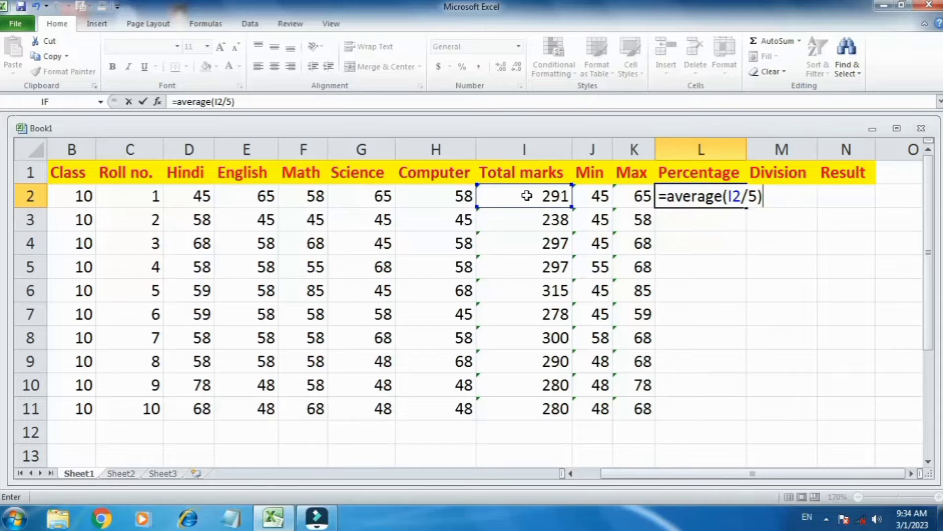
key("Return")
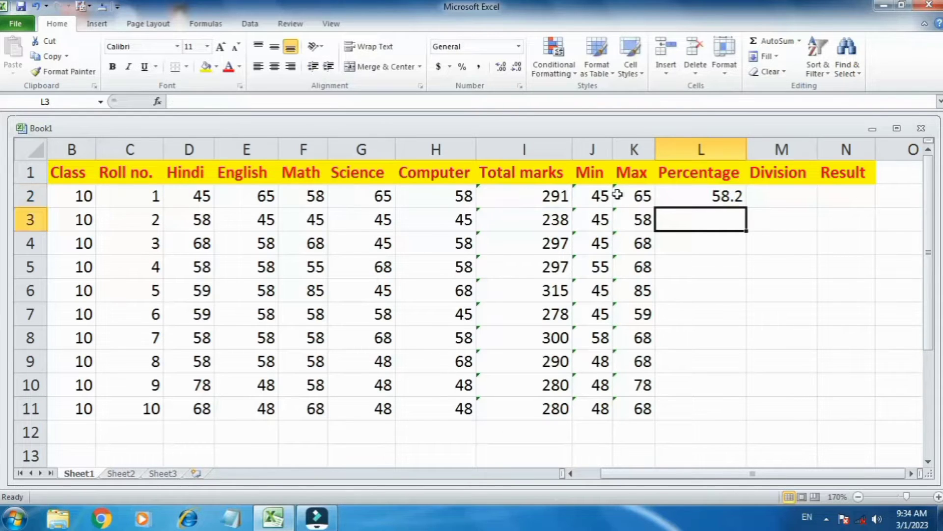
left_click(688, 199)
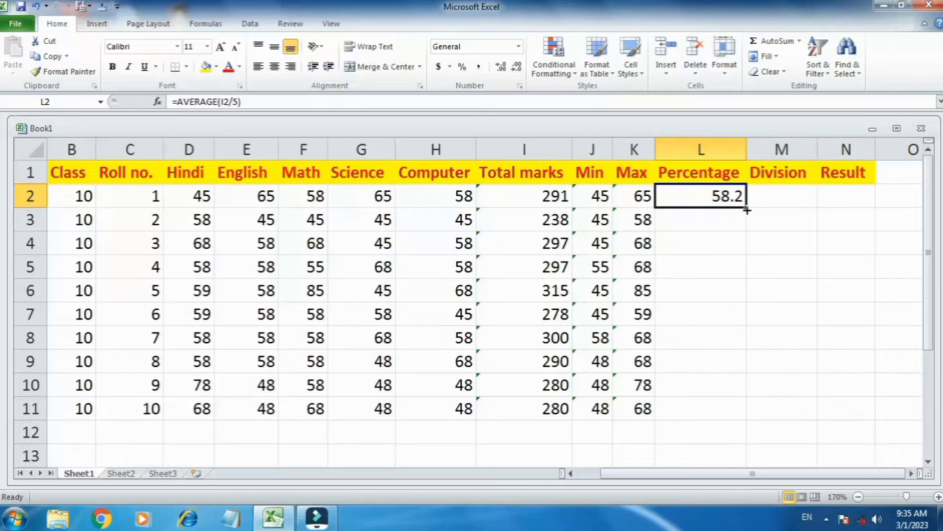
left_click_drag(747, 209, 751, 414)
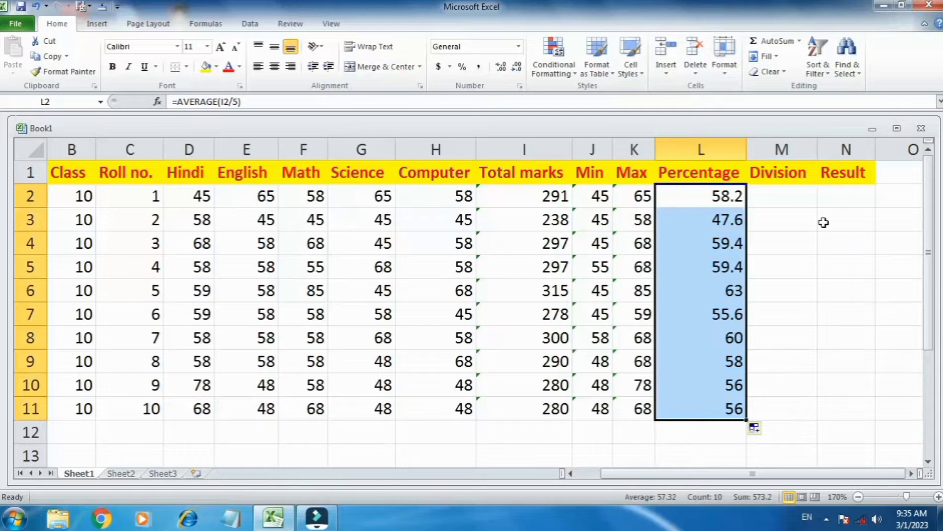
key("ctrl+a")
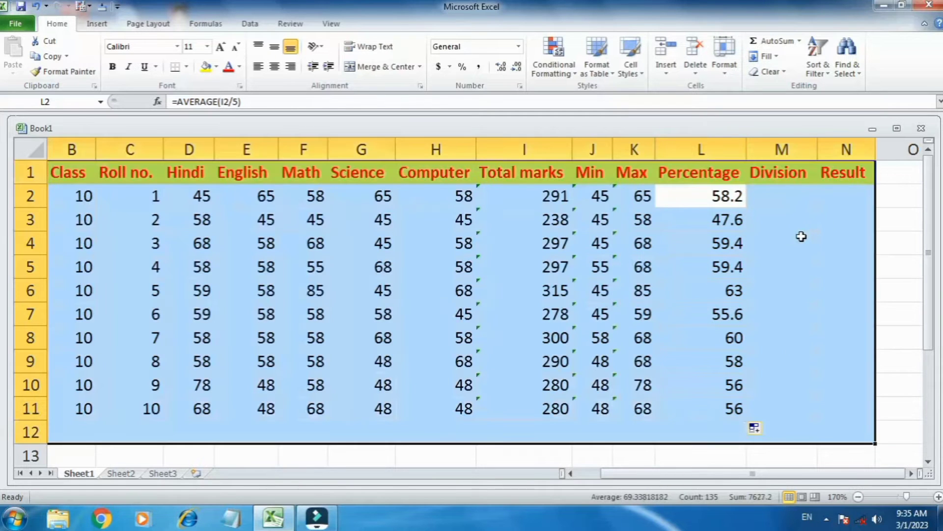
key("ctrl+z")
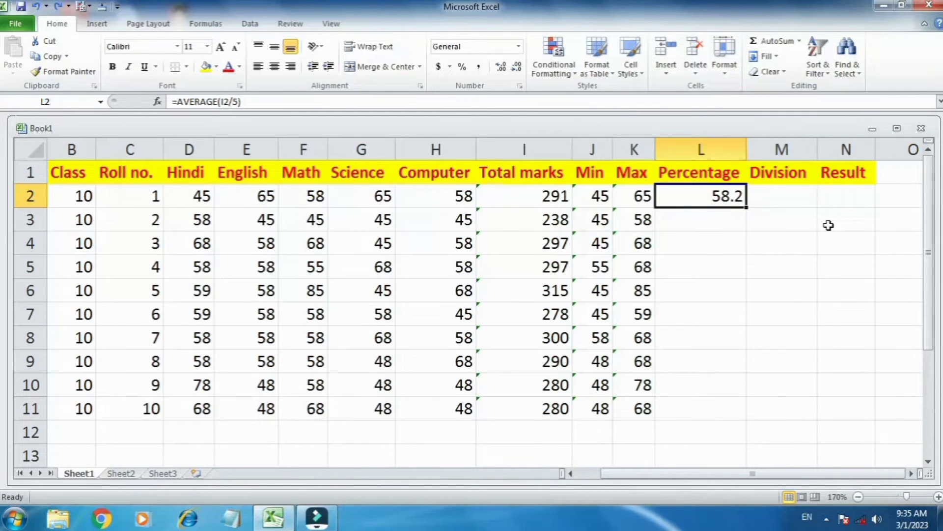
Fill the percentage formula from L2 down to L11 for all students
key("shift+Down")
key("shift+Down")
key("shift+Down")
key("shift+Down")
key("shift+Down")
key("shift+Down")
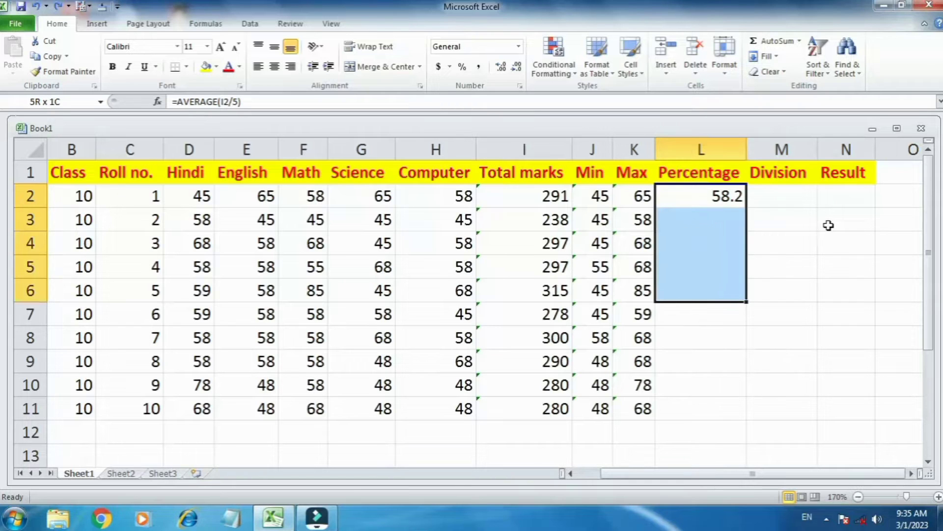
key("shift+Down")
key("shift+Down")
key("shift+Down")
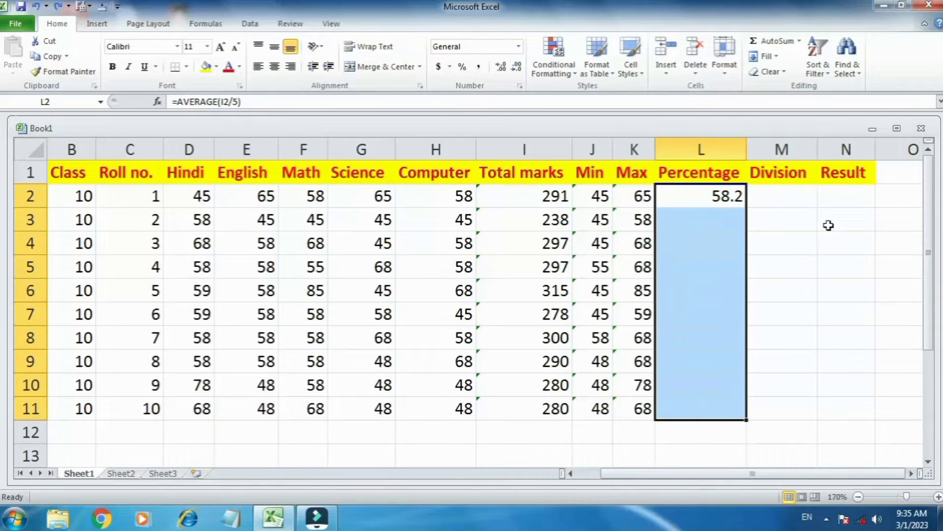
key("ctrl+d")
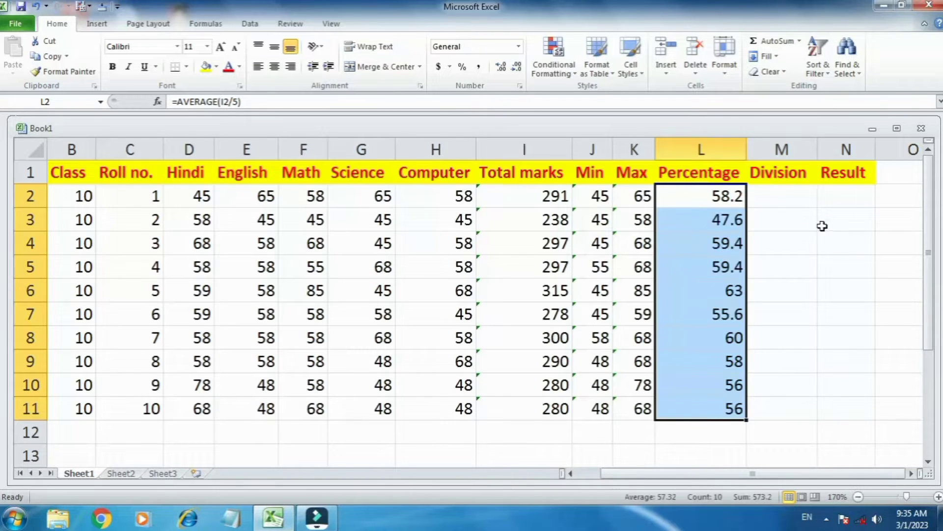
Start a nested IF formula in M2 that returns "1st" when the total in I2 is >=300, and open a second IF
left_click(786, 199)
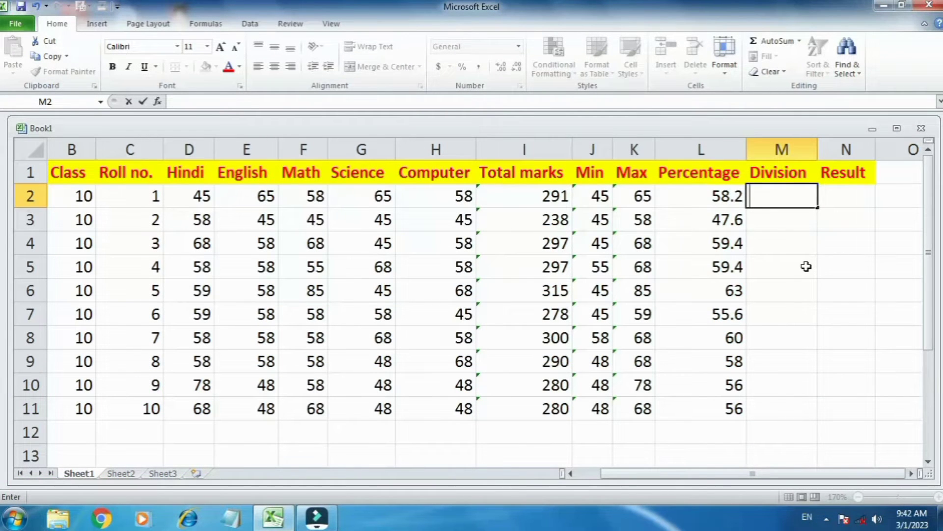
type("=")
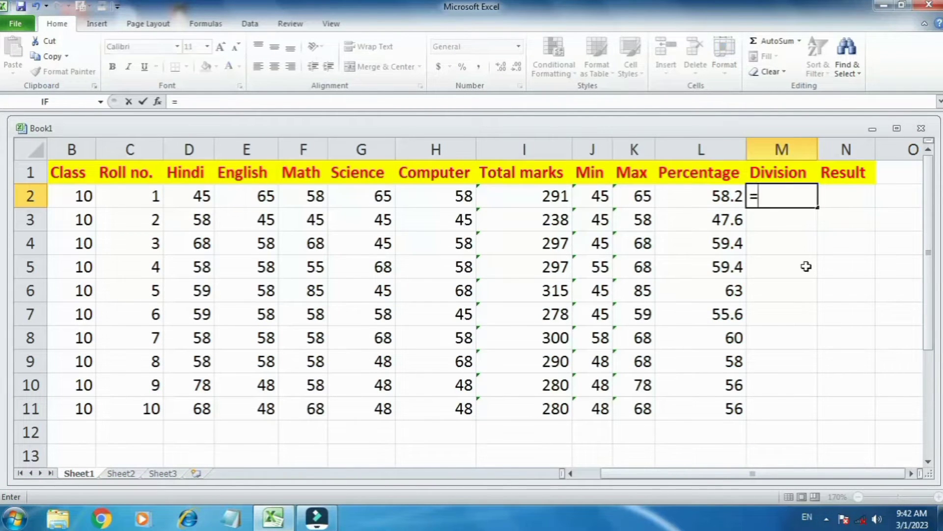
type("if")
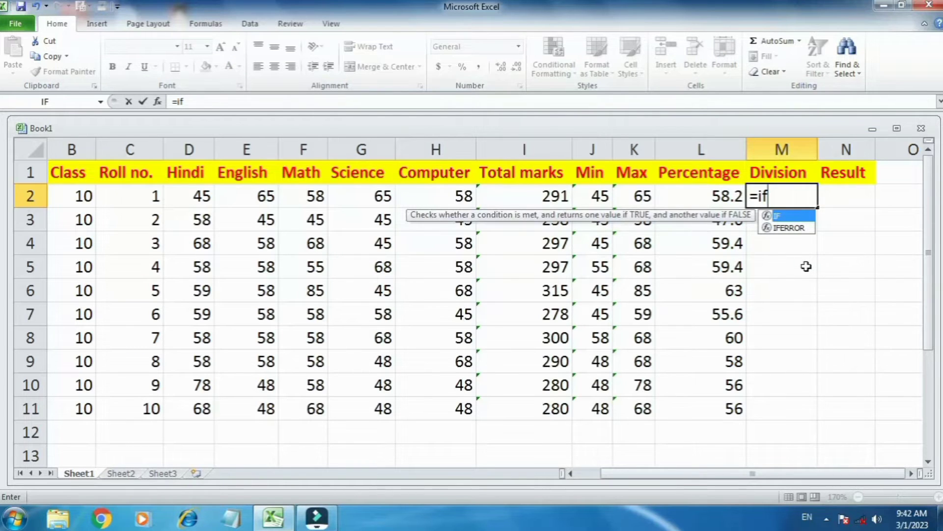
type("(")
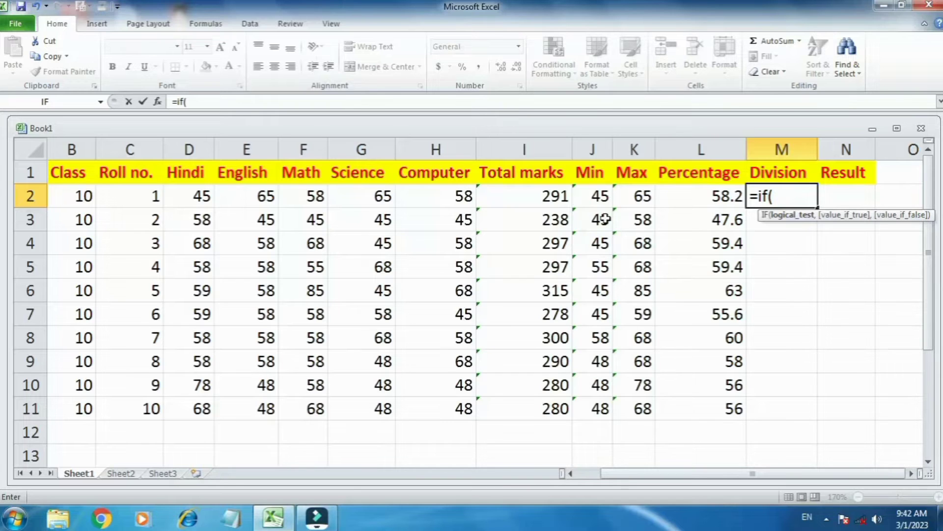
left_click(556, 197)
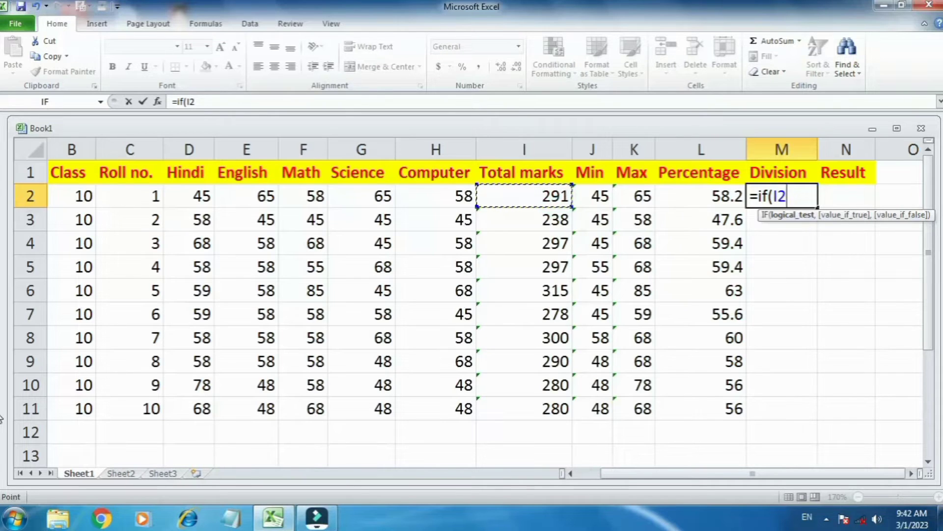
type("?")
key("BackSpace")
type(">=")
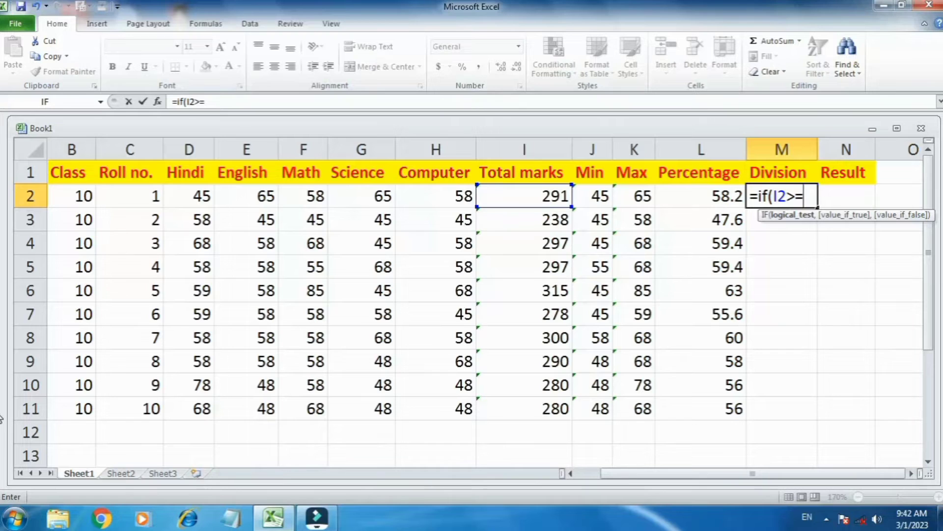
type("300")
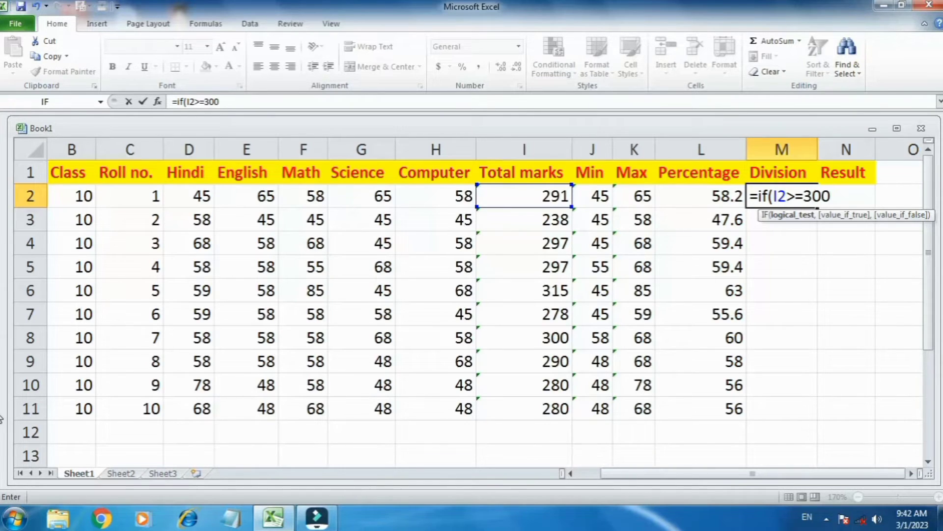
type(",\"1s")
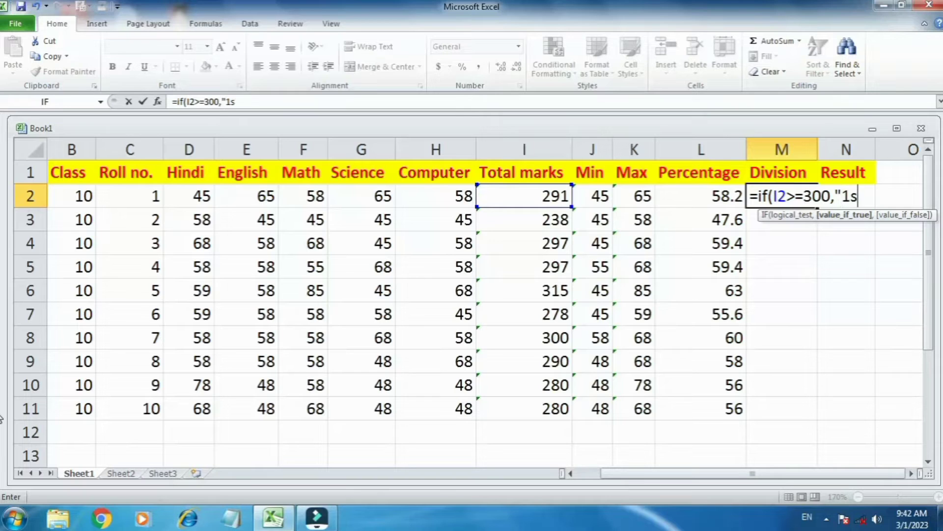
type("t\",if(")
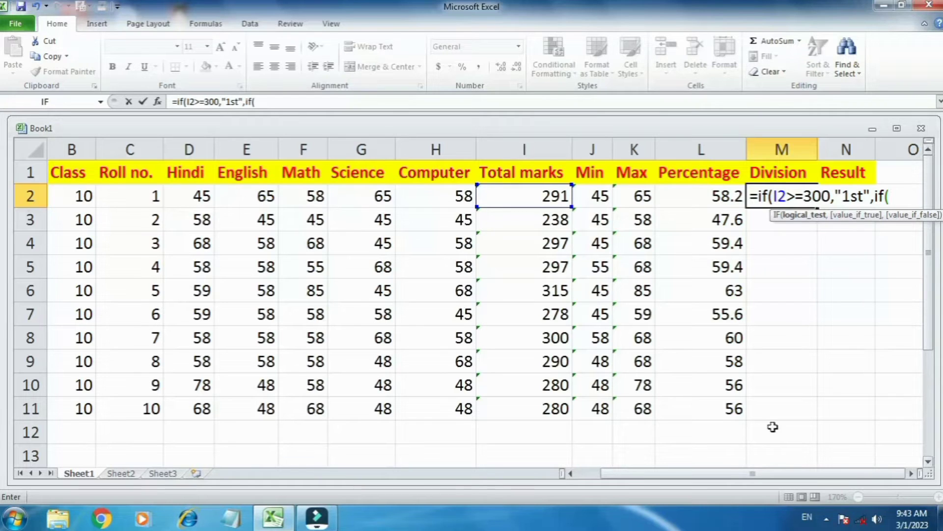
Continue the division formula so the second IF returns "2nd" when I2>=250, and open a third IF
left_click(523, 198)
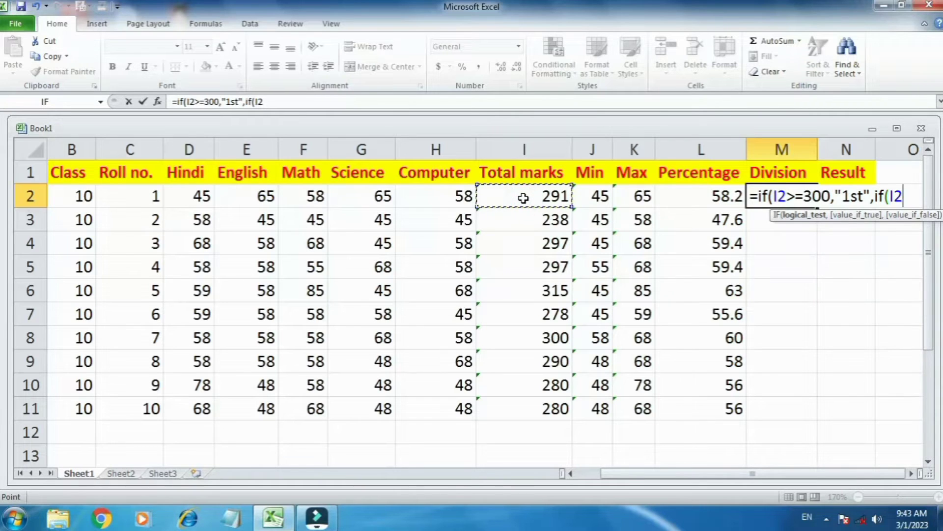
type("?")
key("BackSpace")
type("?")
key("BackSpace")
type(">=")
type("250,\"")
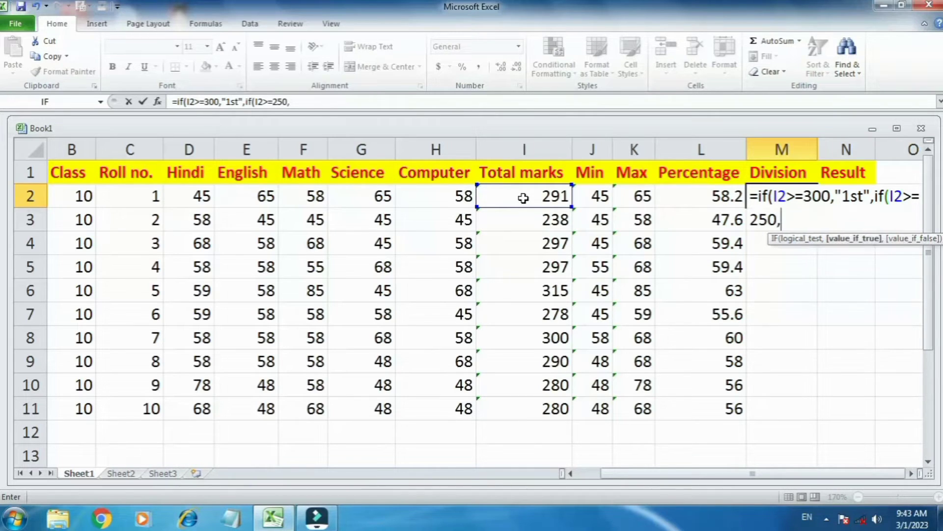
type("2")
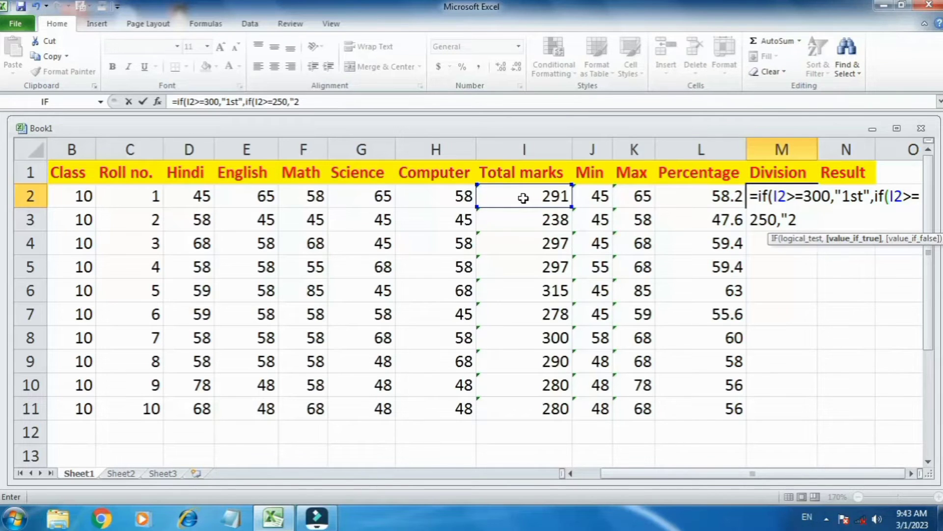
type("nd\",if")
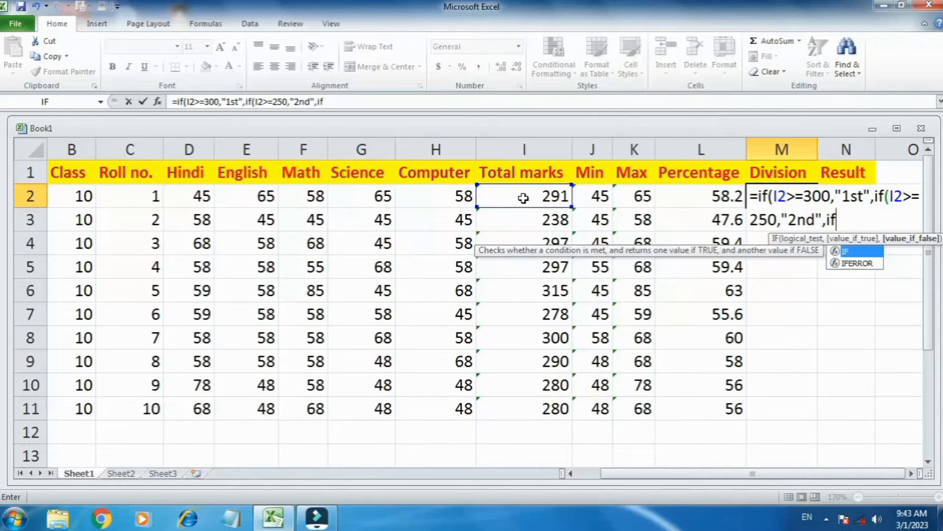
type("(")
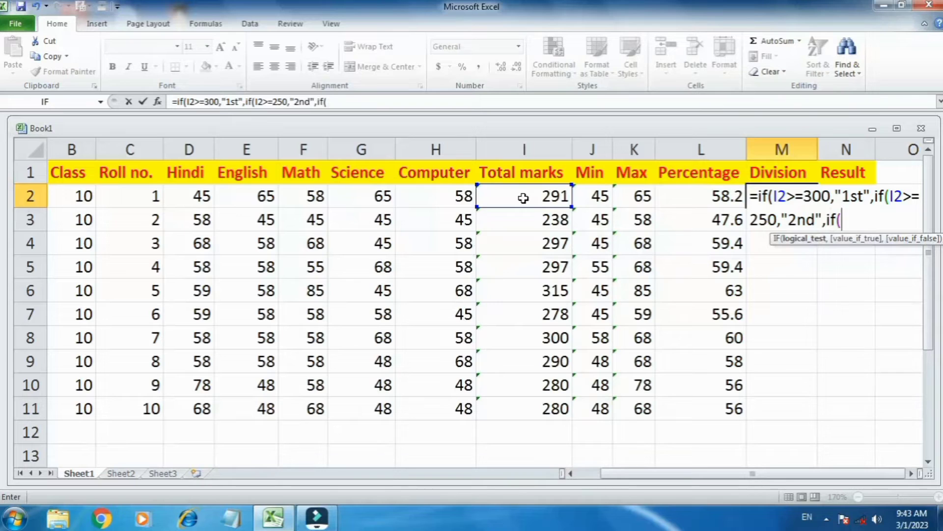
Complete the third IF condition so it returns "3rd" when I2>=225 and "fail" otherwise
left_click(523, 197)
type(">=225,\"")
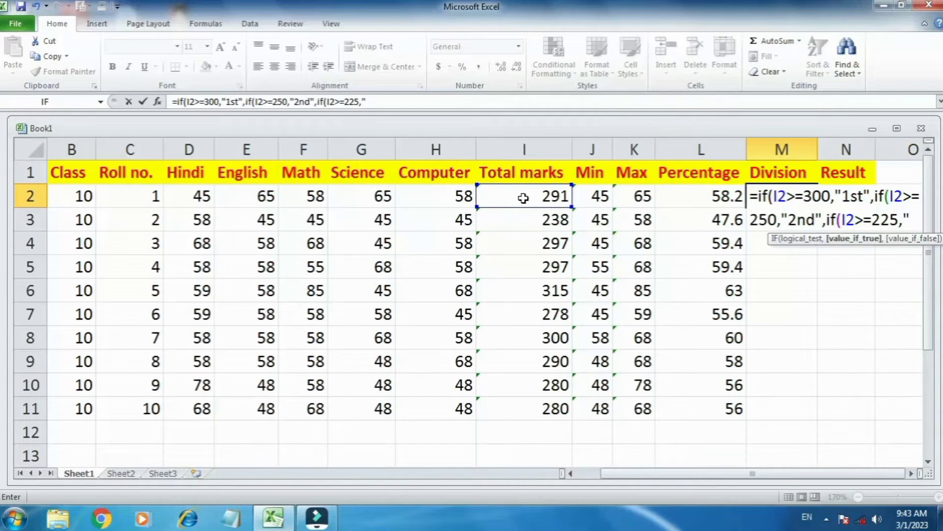
type("3rd\"")
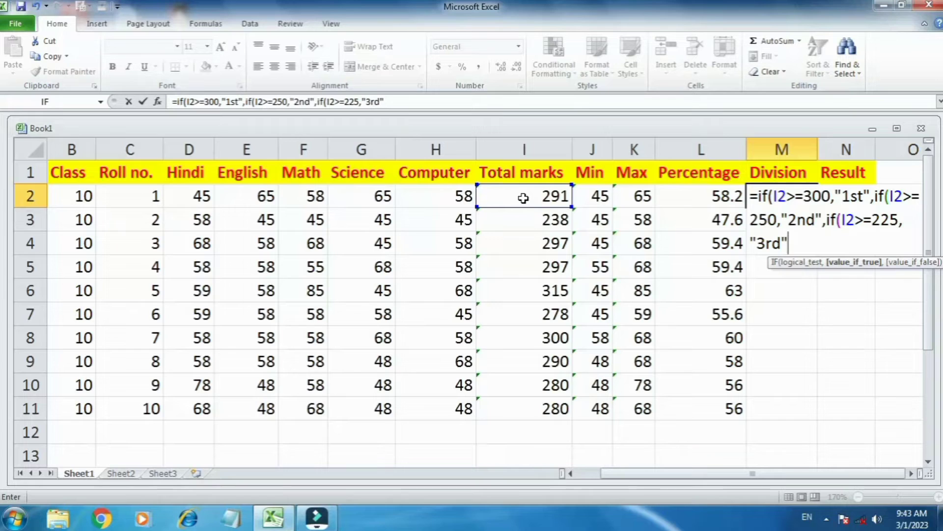
type(",")
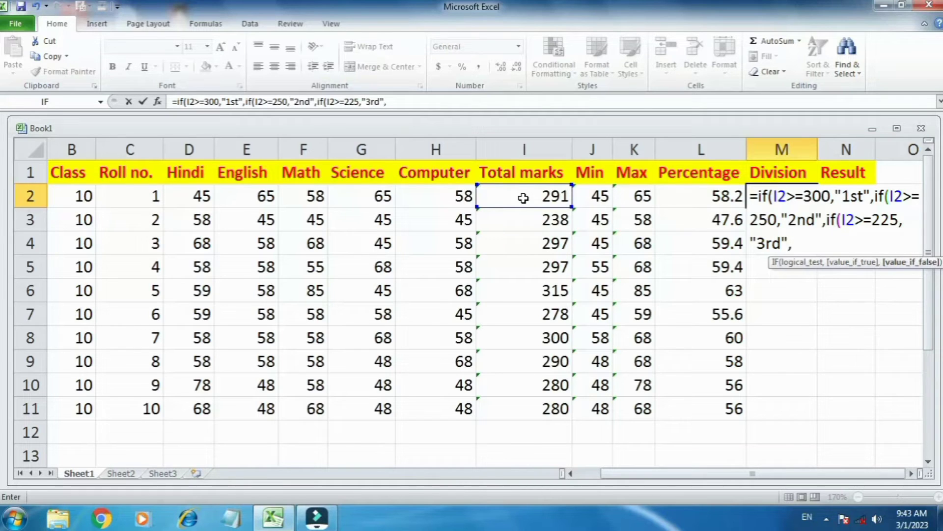
type(" \"")
type("fail\"")
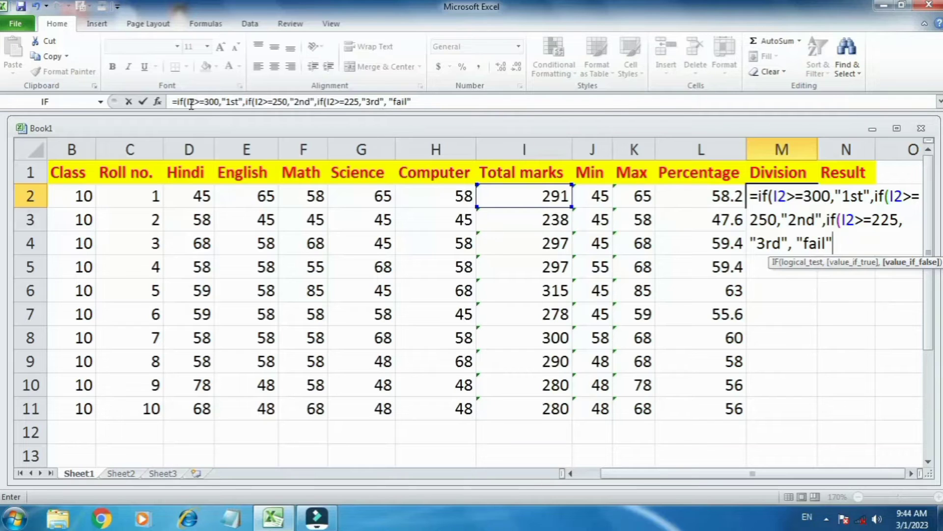
Review the IF conditions in the M2 formula, close it with three parentheses and commit it
triple_click(169, 101)
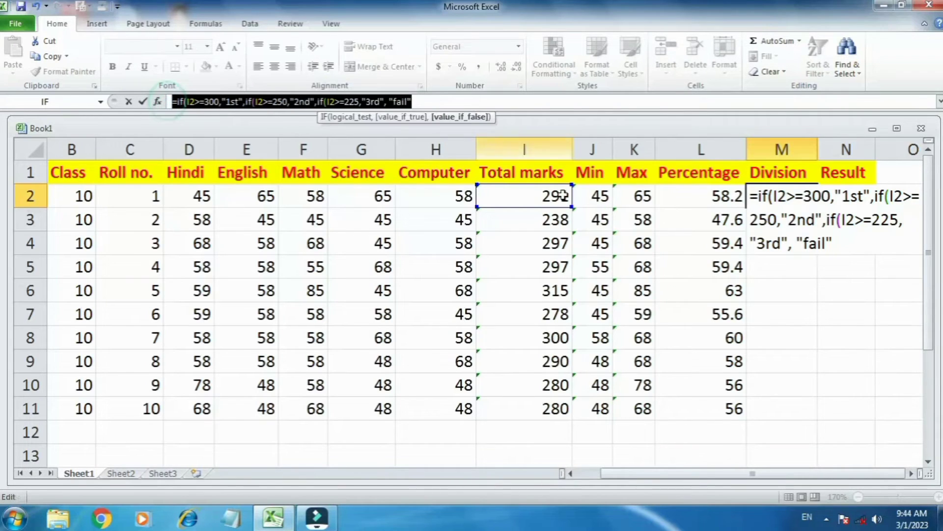
left_click(771, 202)
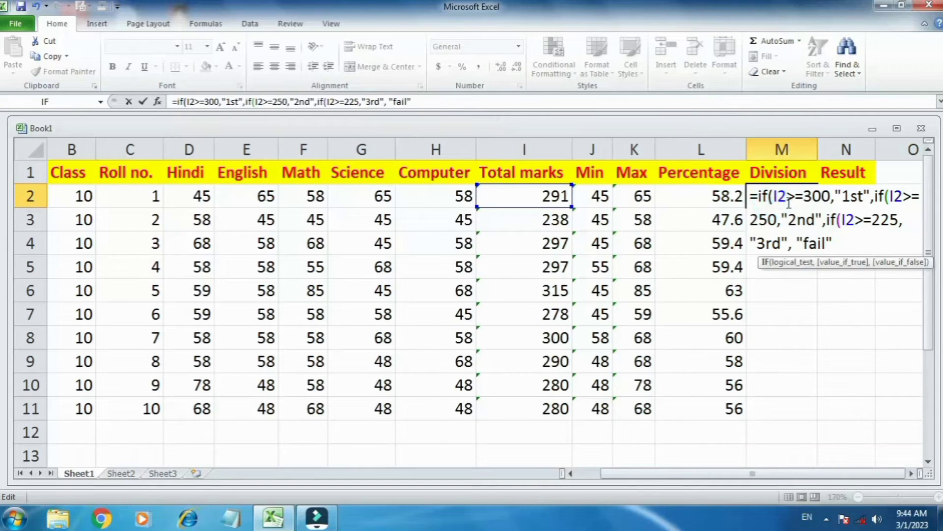
left_click_drag(775, 200, 764, 199)
left_click(885, 198)
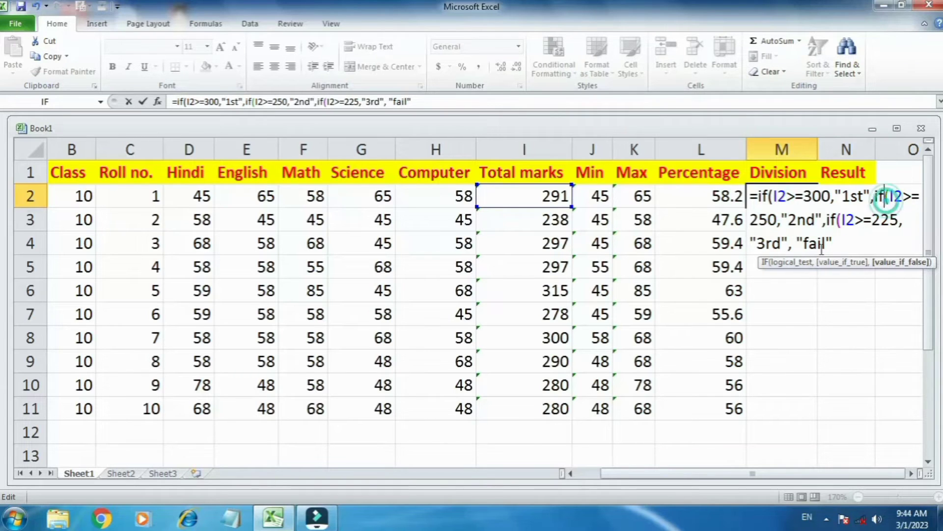
left_click(841, 220)
left_click(846, 245)
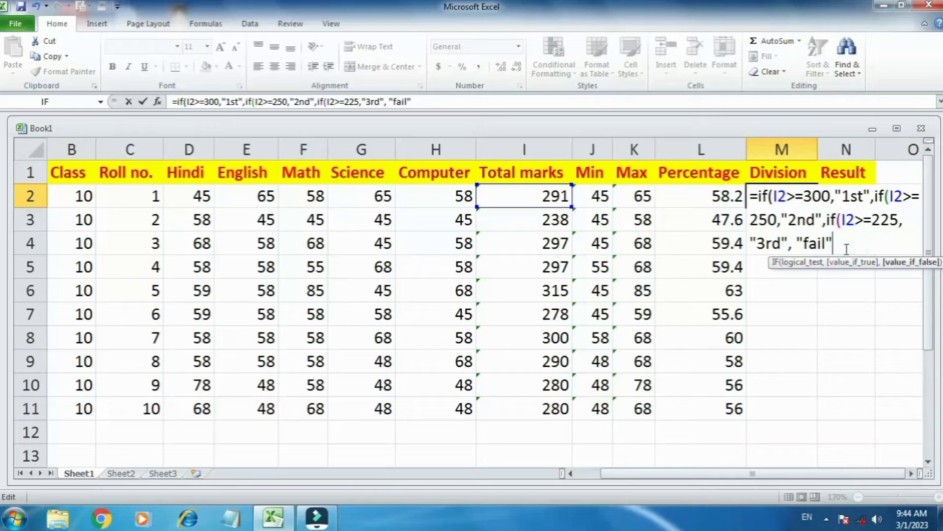
type(")))")
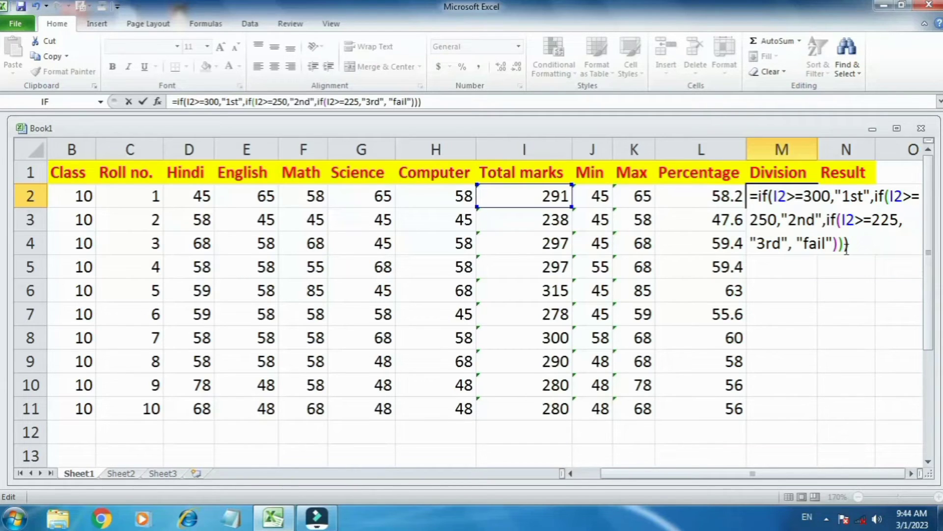
key("ctrl+Return")
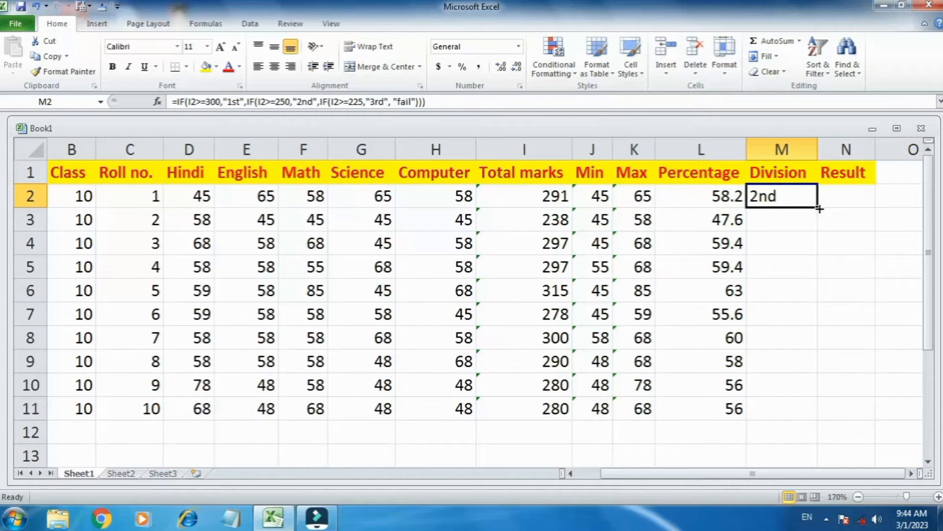
Fill the division formula from M2 down to M11 and check the copied formulas in M2 through M8
left_click_drag(819, 209, 833, 419)
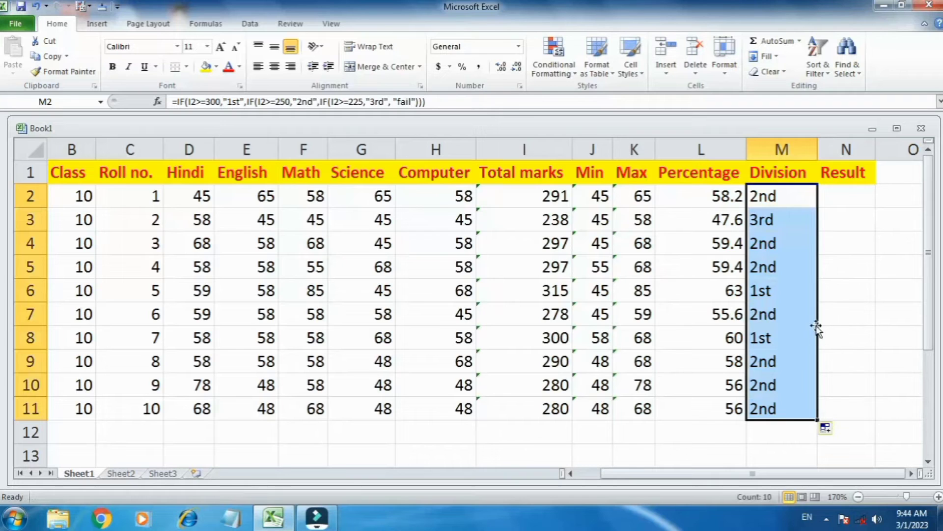
left_click(807, 198)
left_click(781, 220)
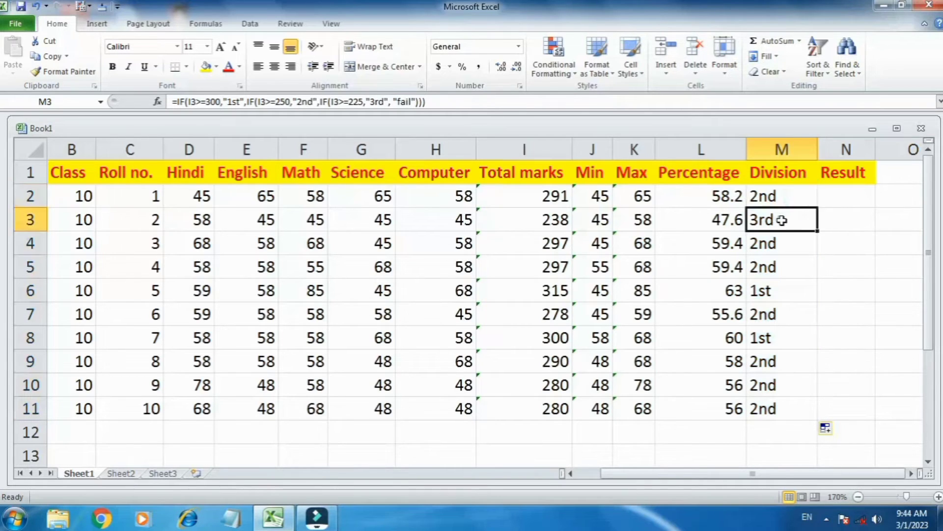
left_click(782, 244)
left_click(781, 270)
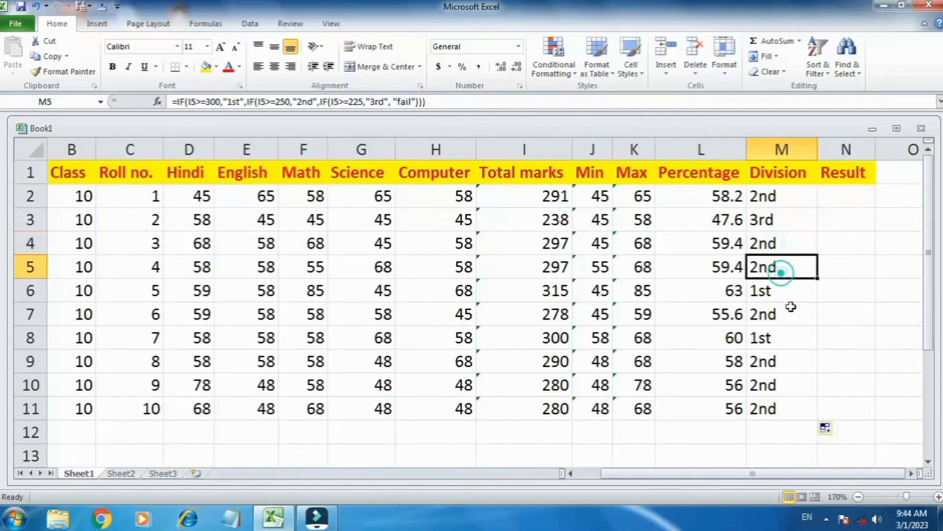
left_click(789, 293)
left_click(791, 314)
left_click(792, 339)
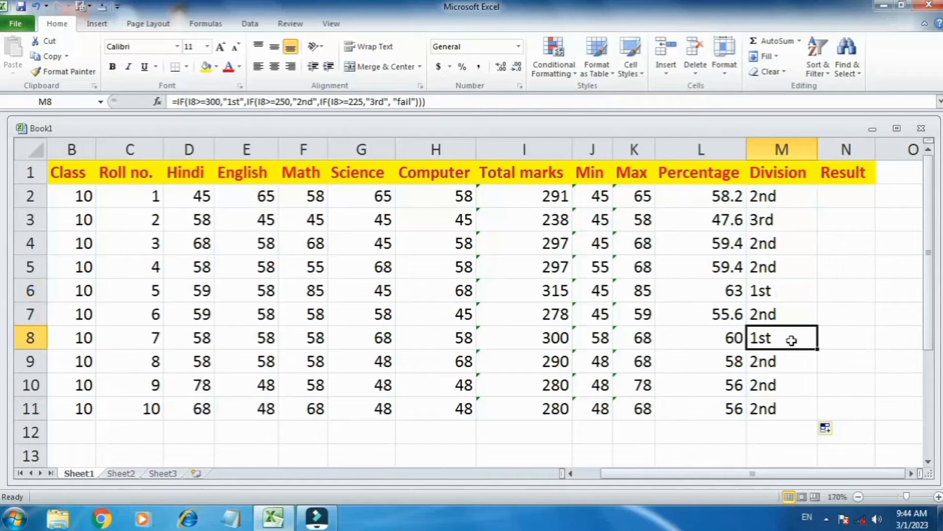
Check the copied division formulas in M9 through M11 and go over the subject headings from Hindi to Computer
left_click(786, 364)
left_click(784, 387)
left_click(777, 412)
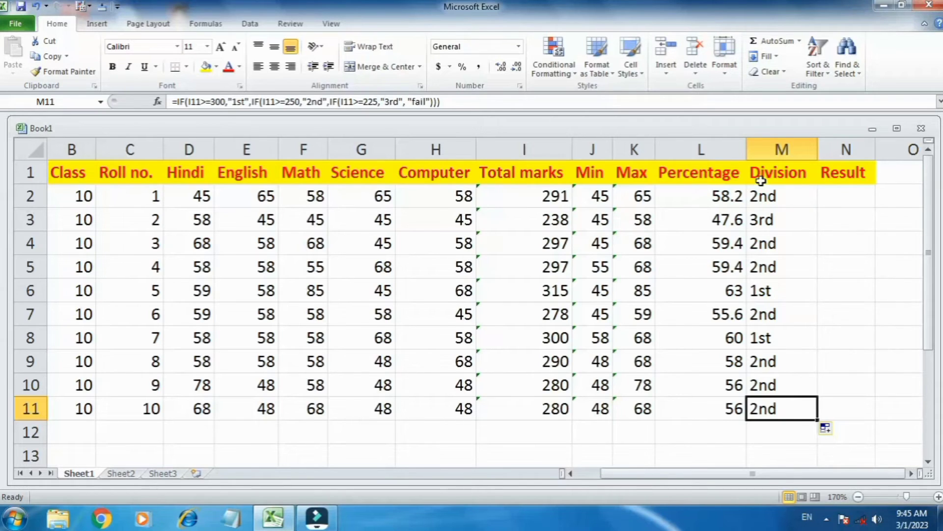
left_click(835, 205)
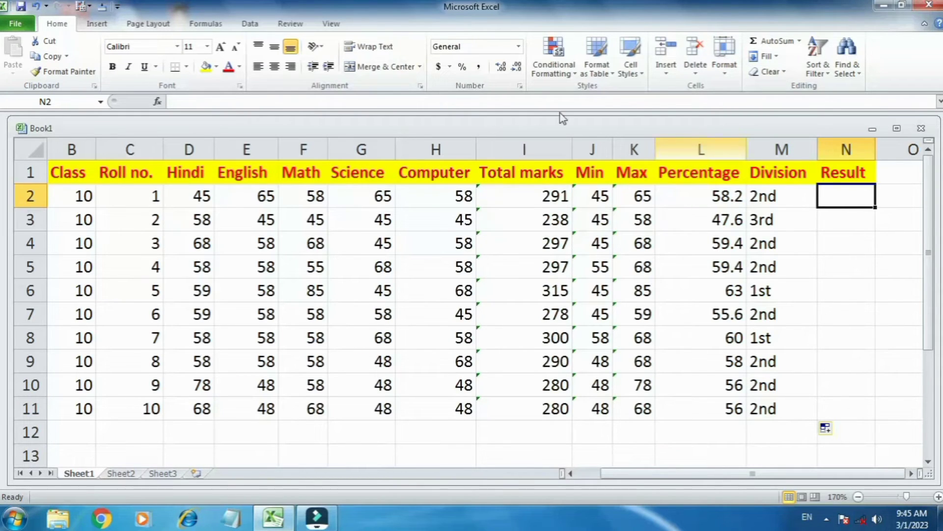
left_click(192, 183)
left_click(241, 177)
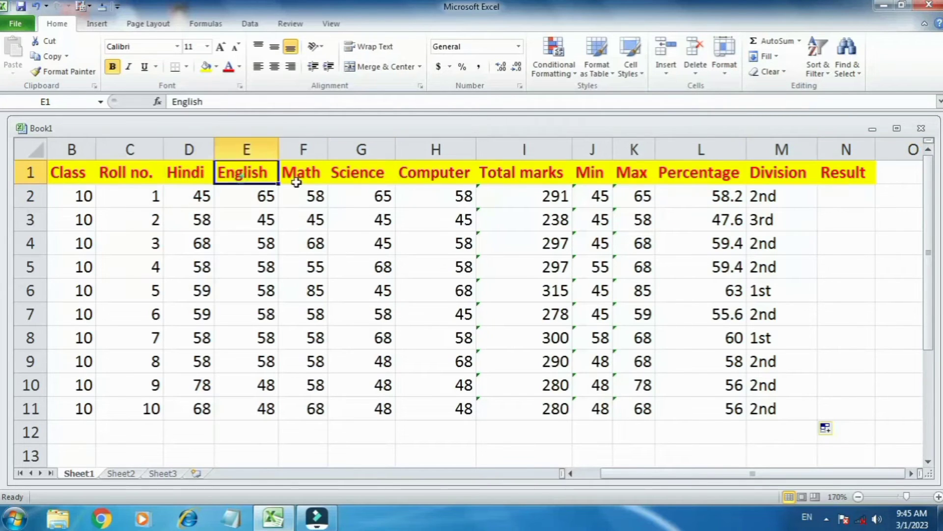
left_click(301, 175)
left_click(347, 179)
left_click(431, 177)
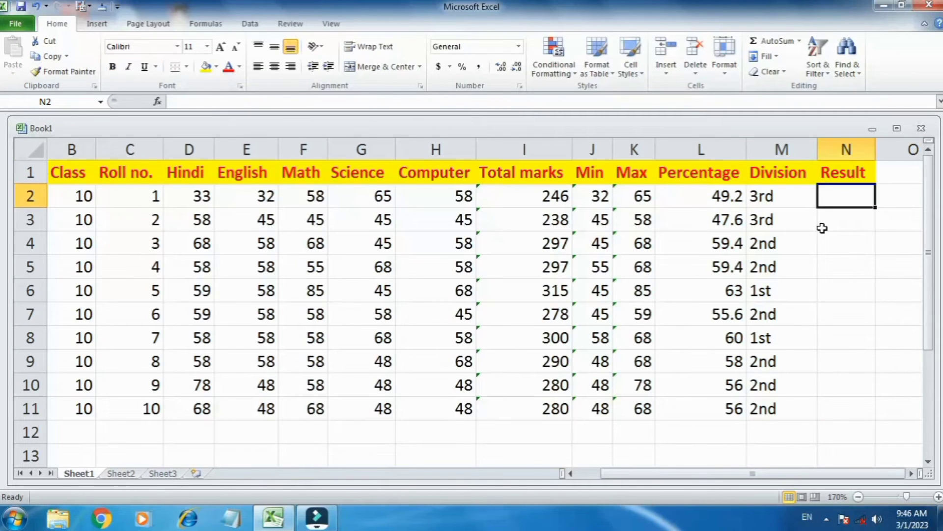
Start the result formula in N2 with an IF that tests D2>=33
type("=")
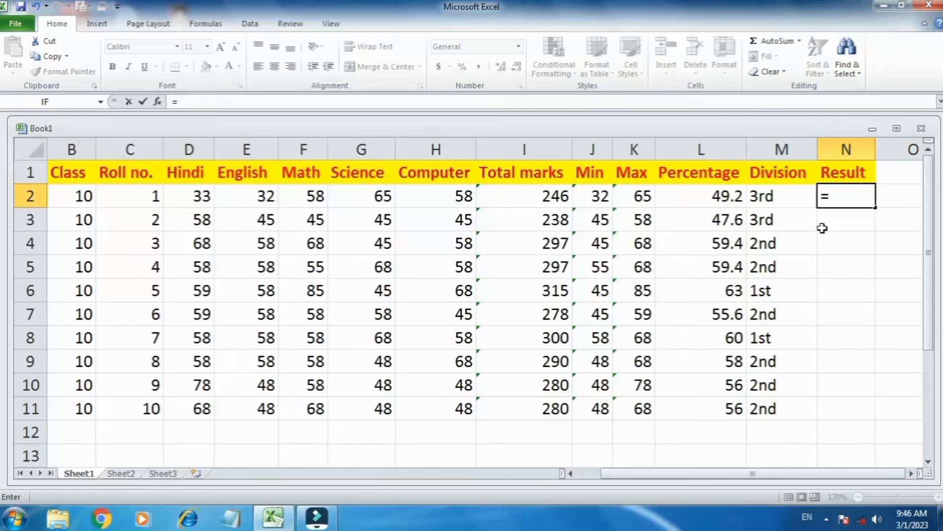
type("if(")
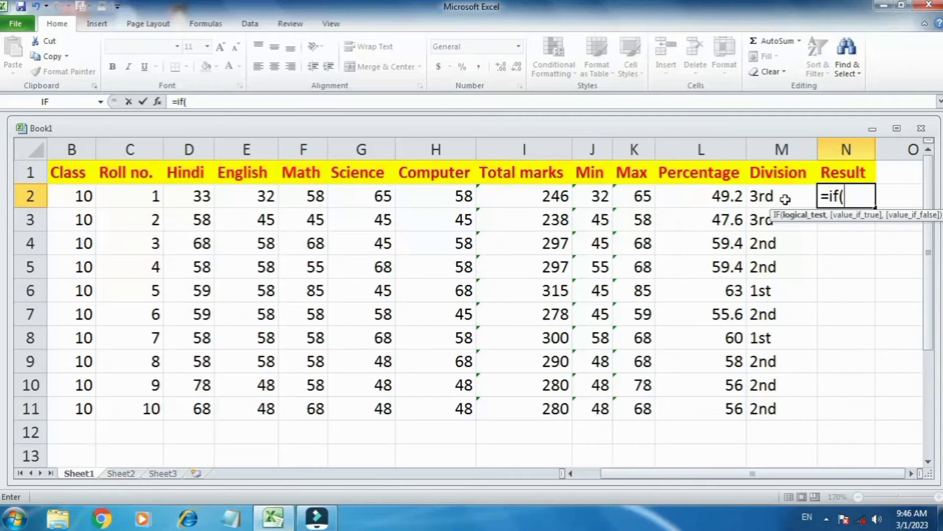
left_click(180, 197)
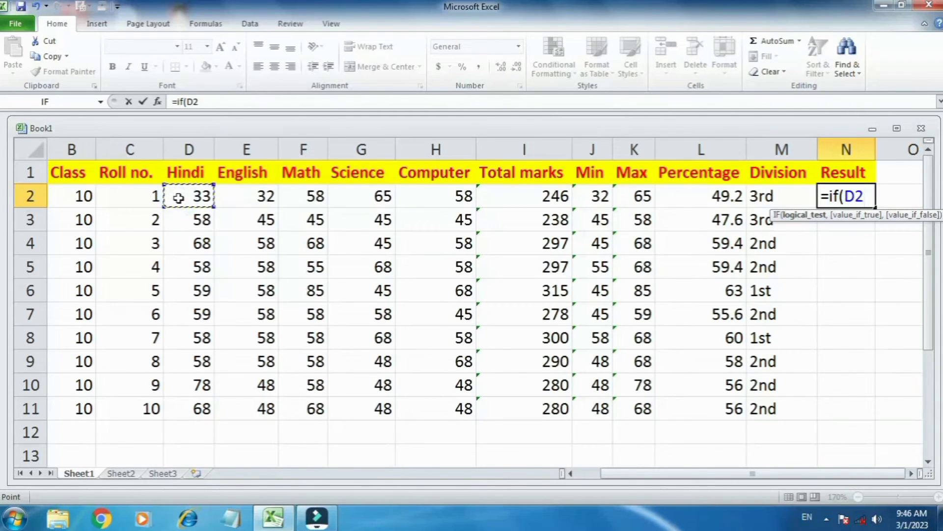
type(">==")
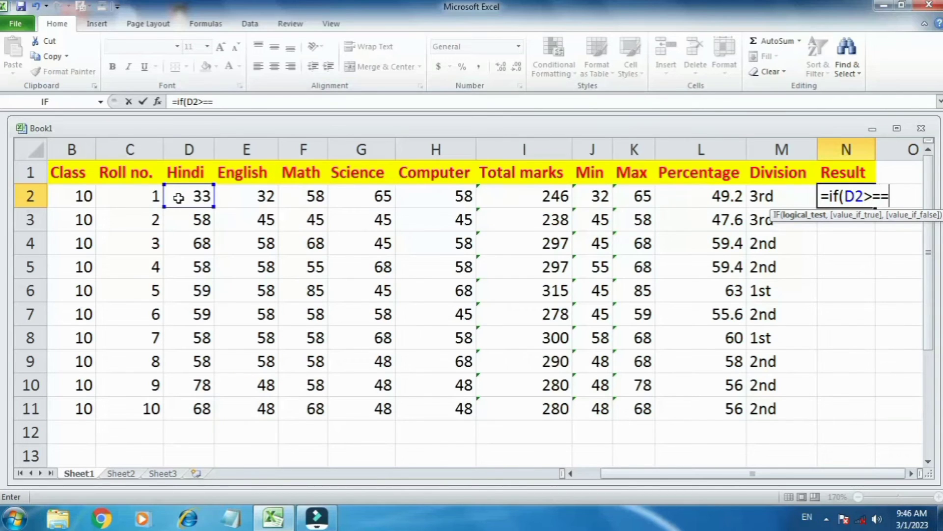
key("BackSpace")
type("33,")
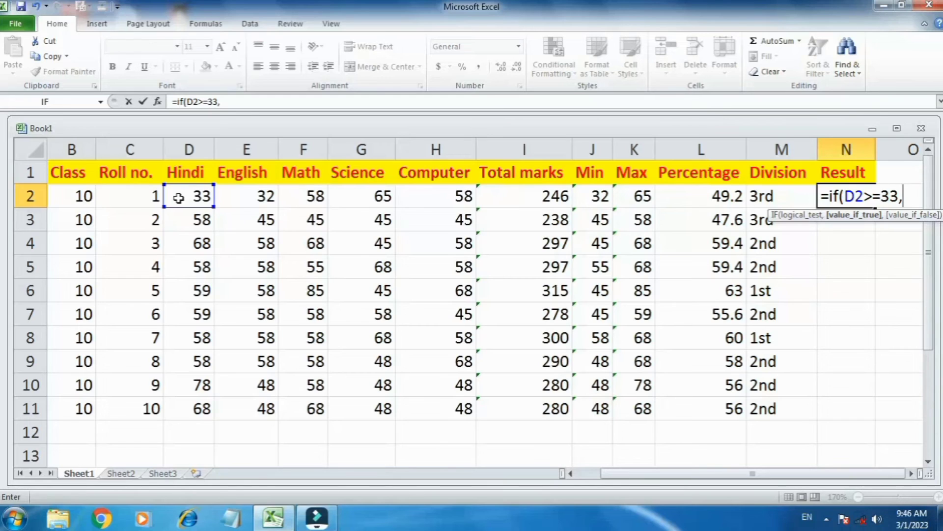
Nest a second IF testing E2>=33 as the value-if-true of the N2 formula
type("if")
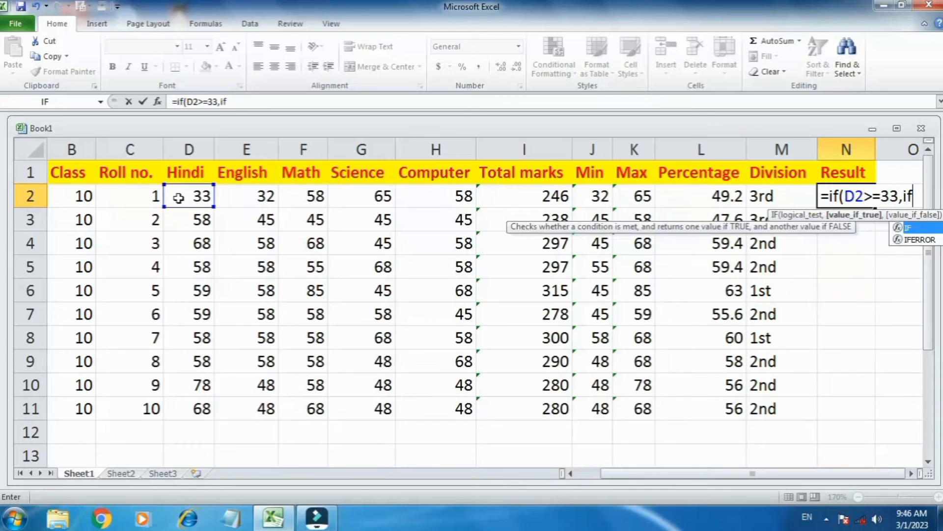
type("(")
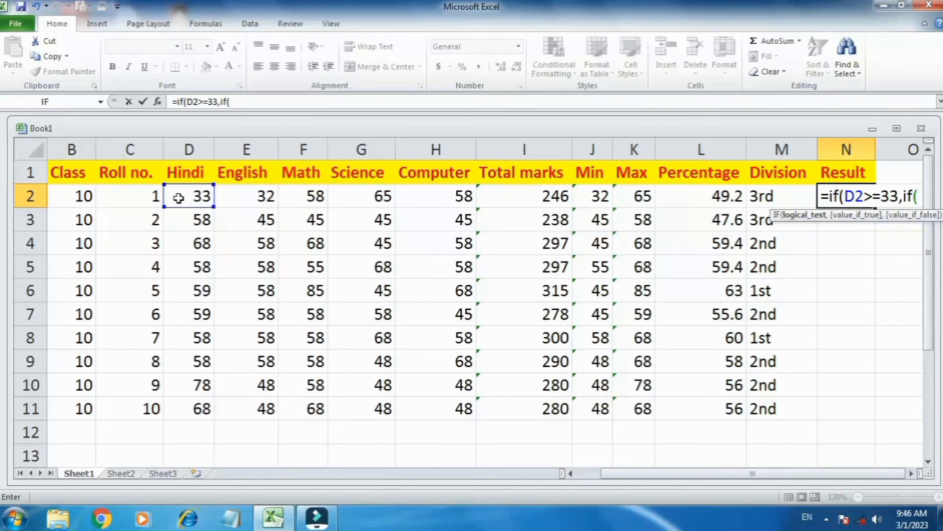
left_click(254, 193)
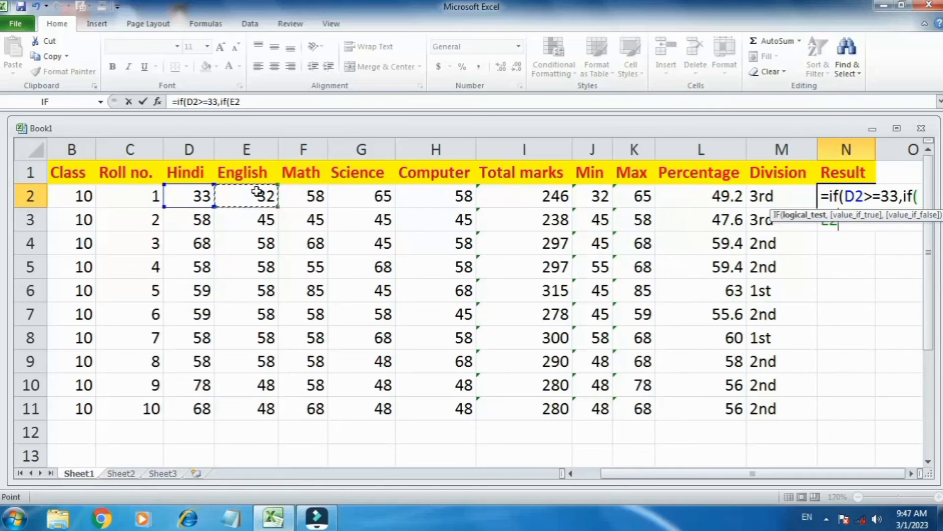
type(">=33")
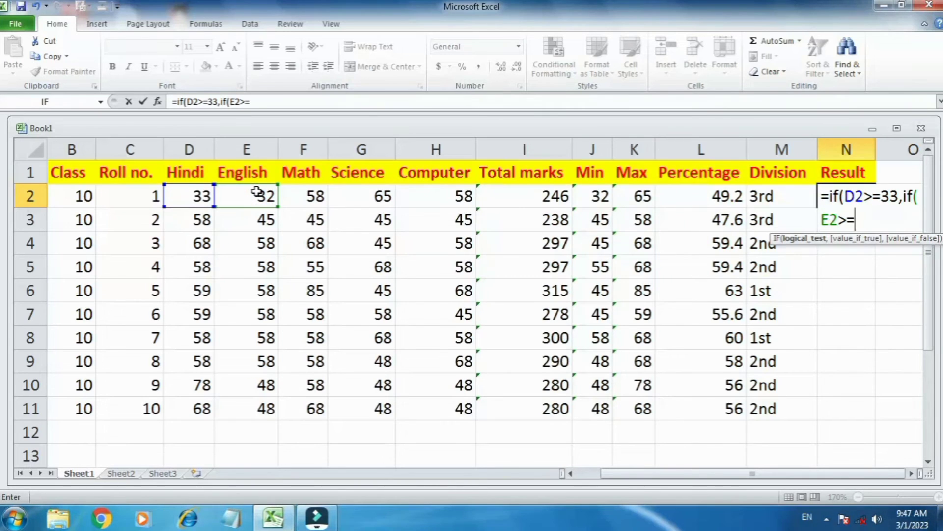
type(",")
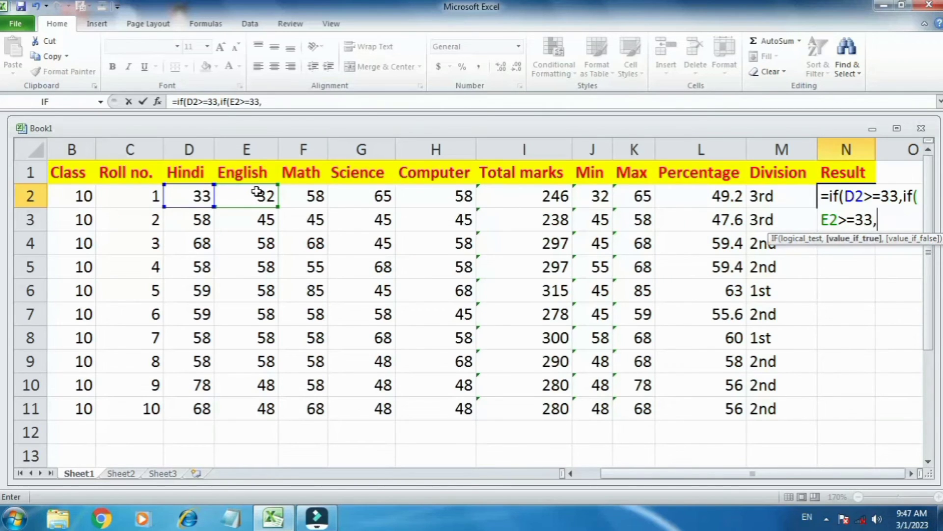
Continue the N2 formula with two more nested IFs testing F2>=33 and G2>=33
type("if(")
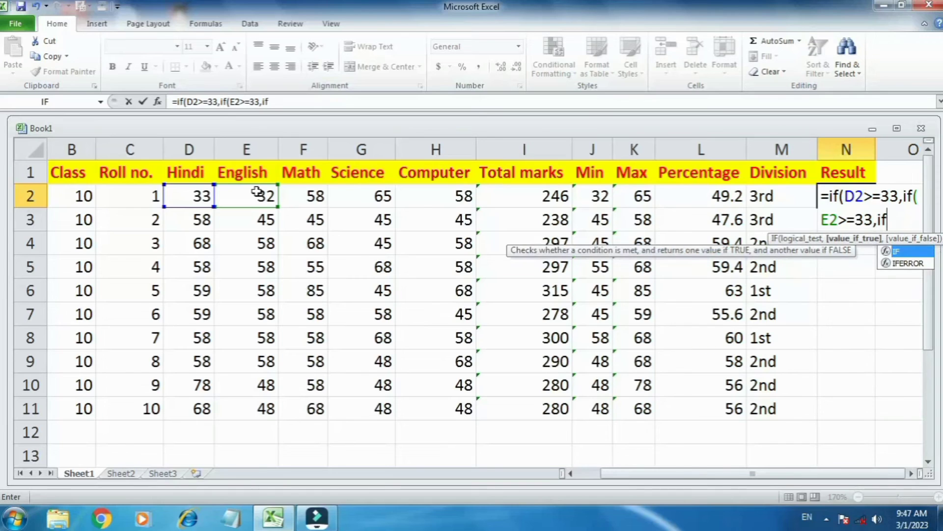
left_click(303, 197)
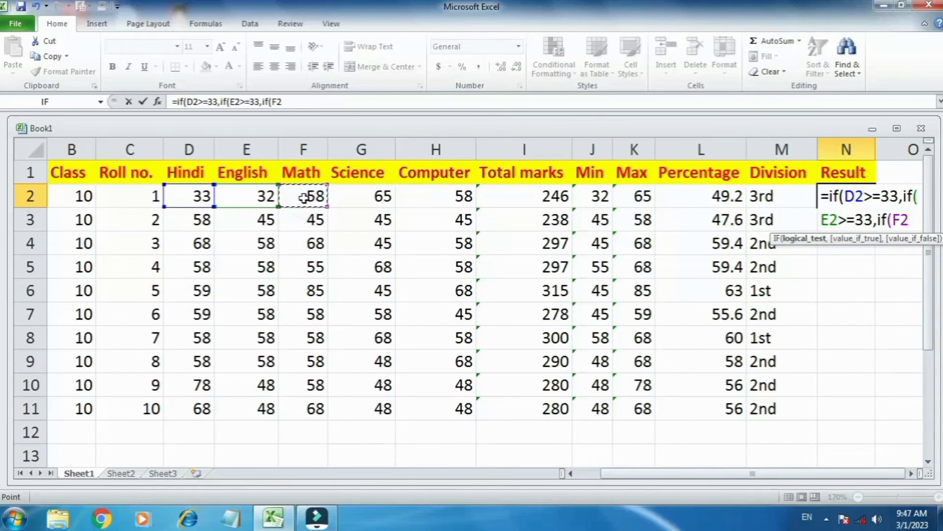
type(">=")
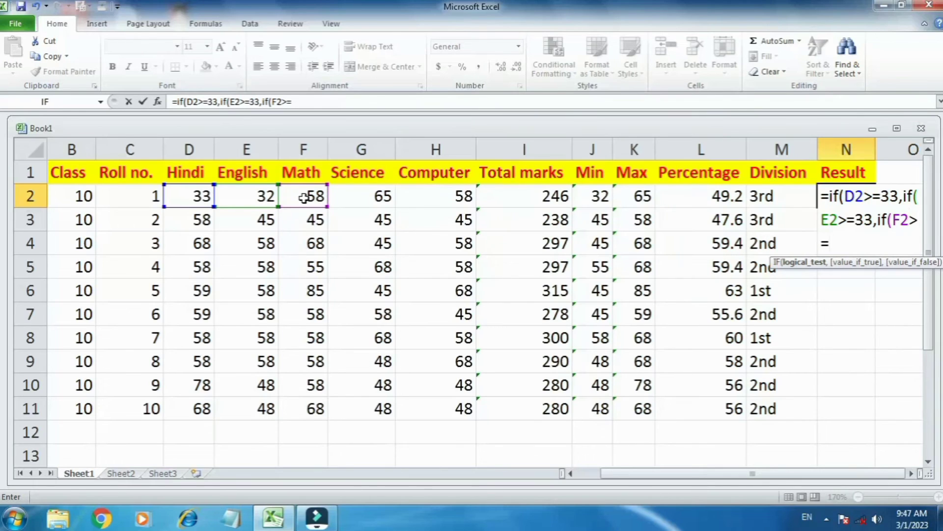
type("33,if")
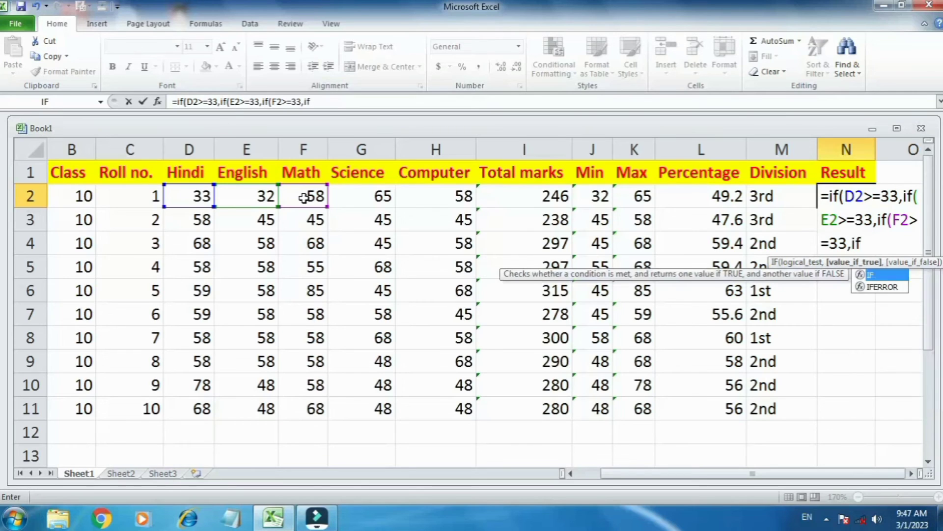
type("(")
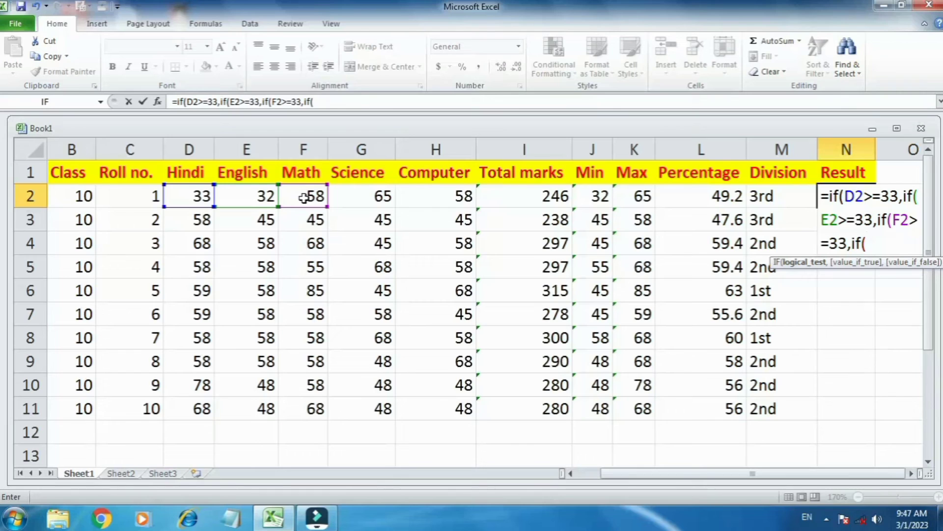
left_click(352, 202)
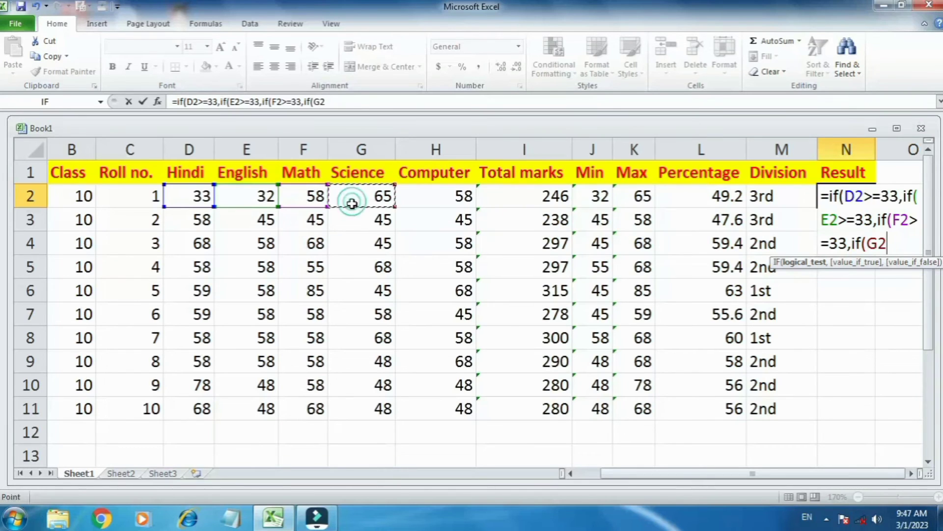
type(">=")
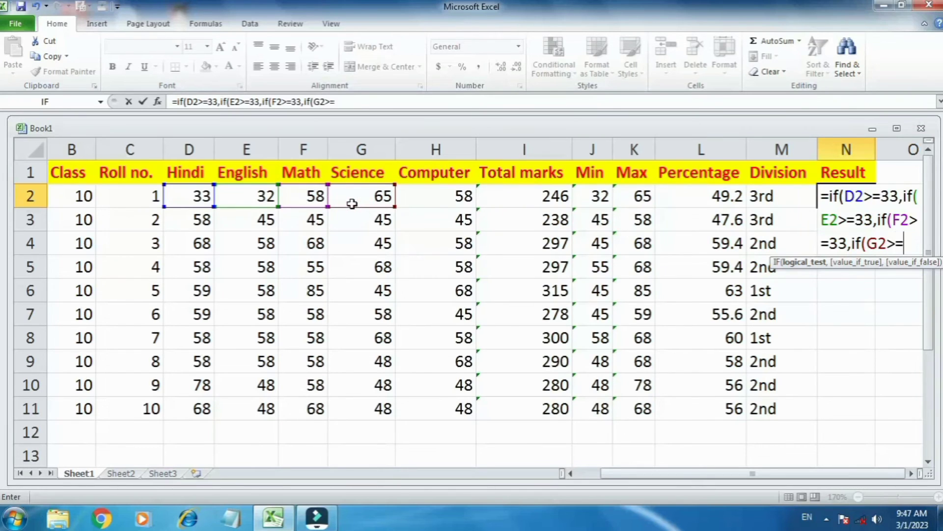
type("33,")
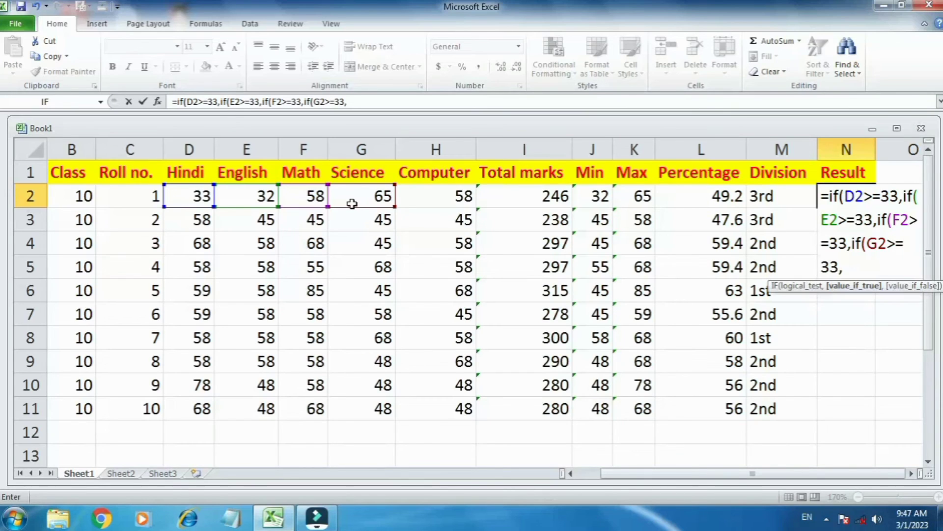
Add a fifth nested IF to the N2 formula that returns "PASS" when H2>=33 and "FAIL" otherwise
type("if(")
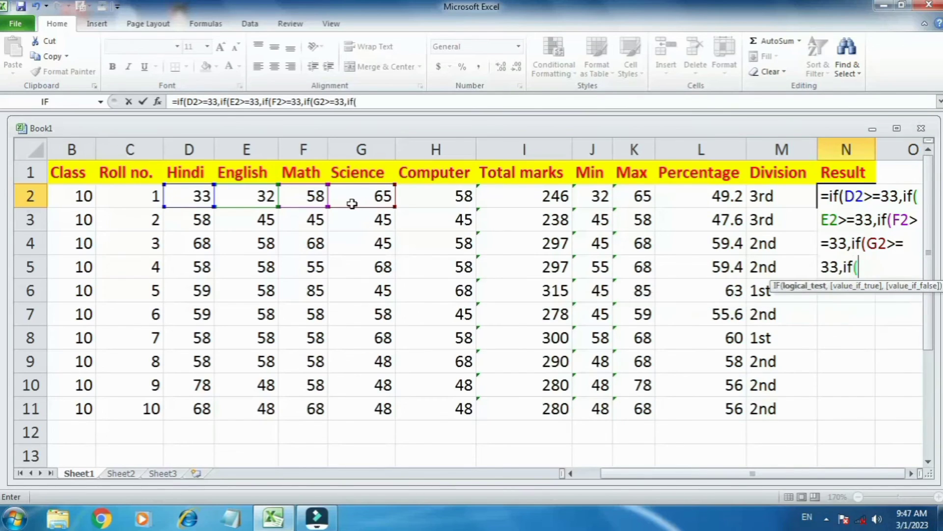
left_click(419, 196)
type(">")
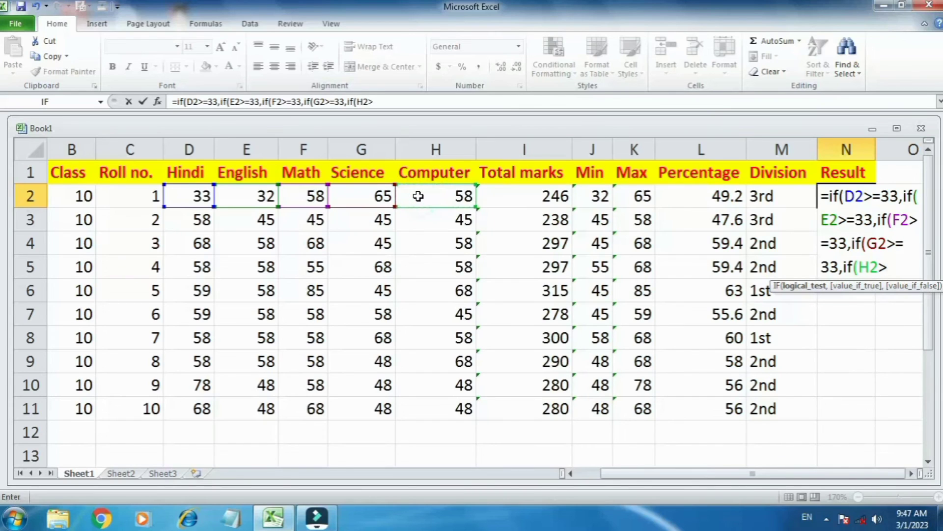
type("=")
type("33")
type(",\"pa")
key("BackSpace")
key("BackSpace")
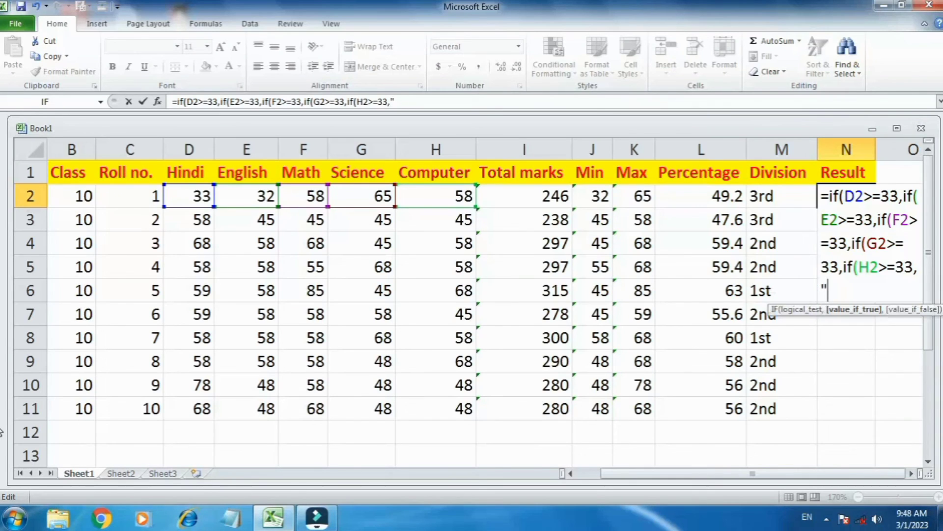
type("PASS\",")
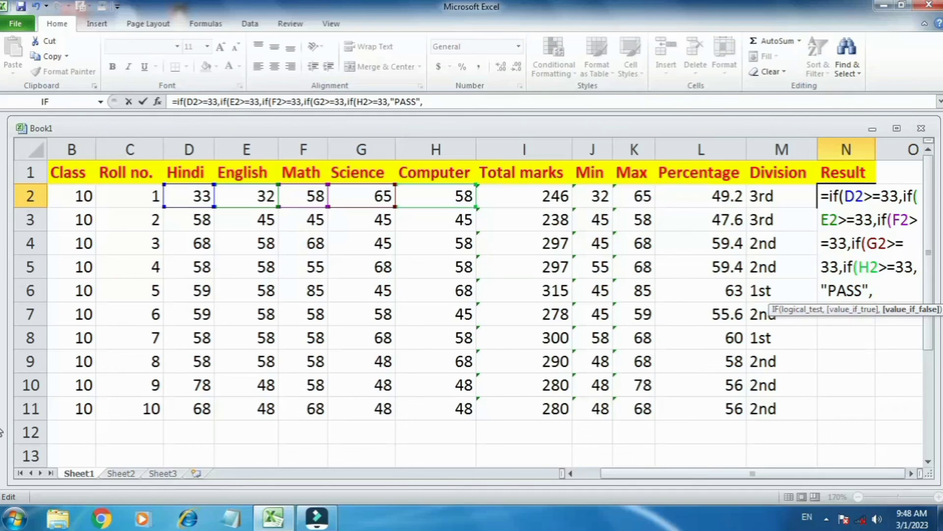
type("\"FAIL\"")
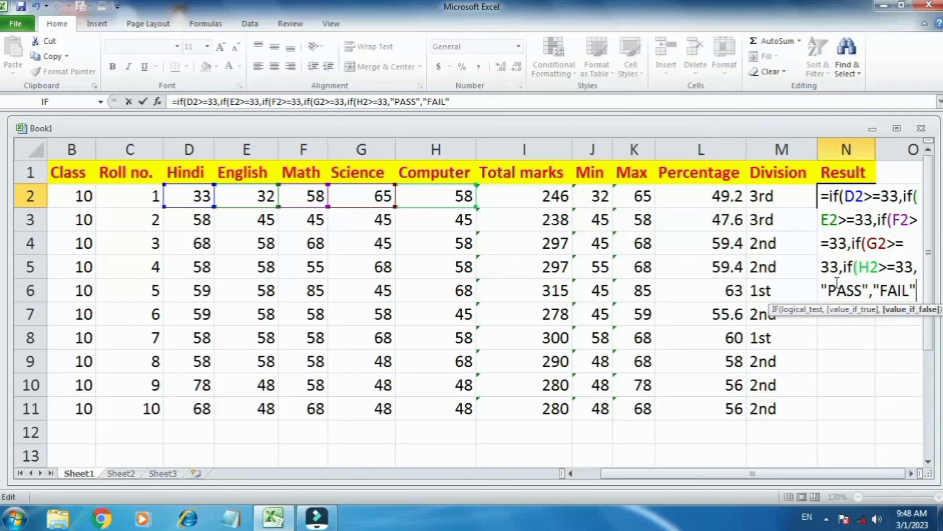
Finish the N2 result formula with five closing parentheses and fill it down to N11
type("))")
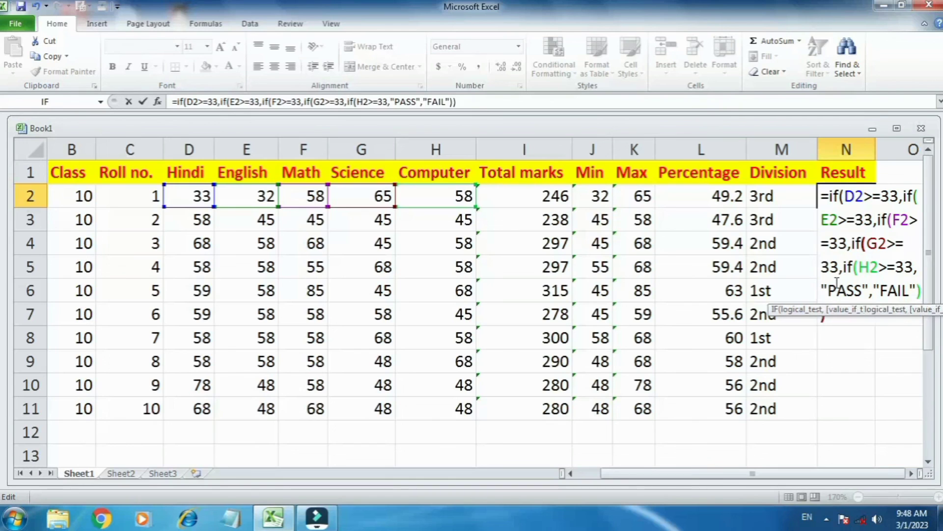
type(")))")
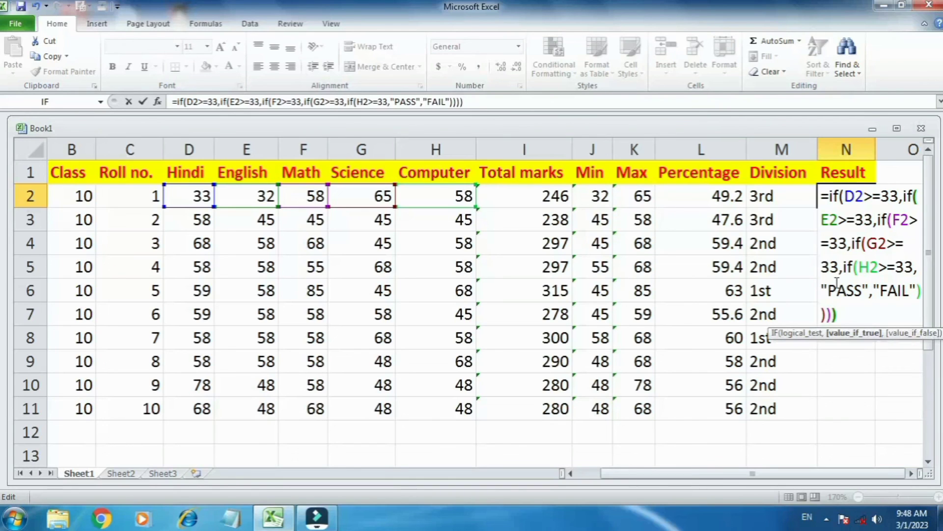
key("ctrl+Return")
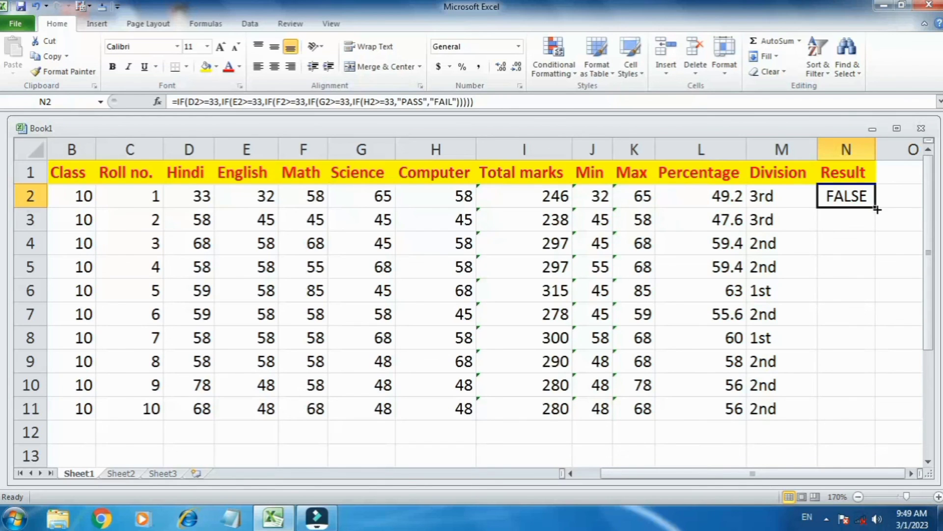
left_click_drag(876, 208, 879, 420)
left_click(905, 352)
Review the copied result formulas in N3 through N11 and compare row 2's marks and division with its result
left_click(853, 220)
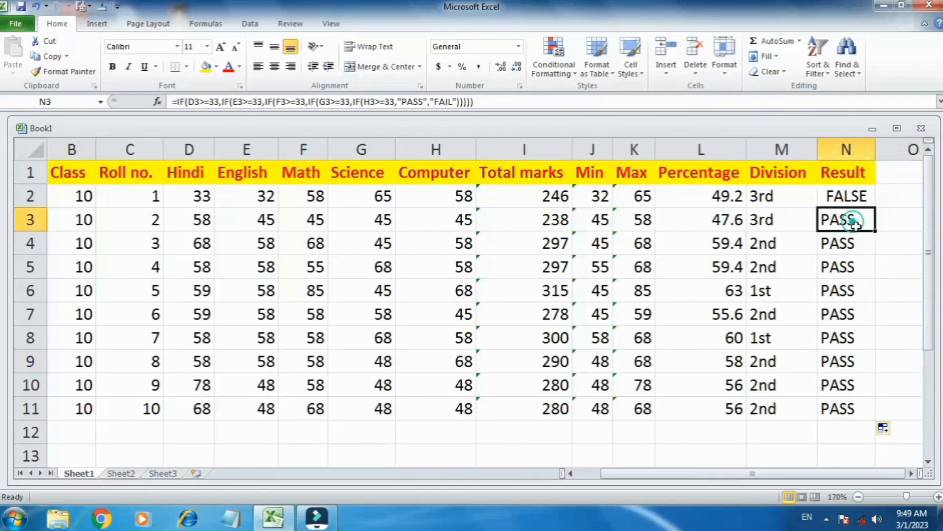
left_click(854, 244)
left_click(846, 290)
left_click(839, 337)
left_click(864, 406)
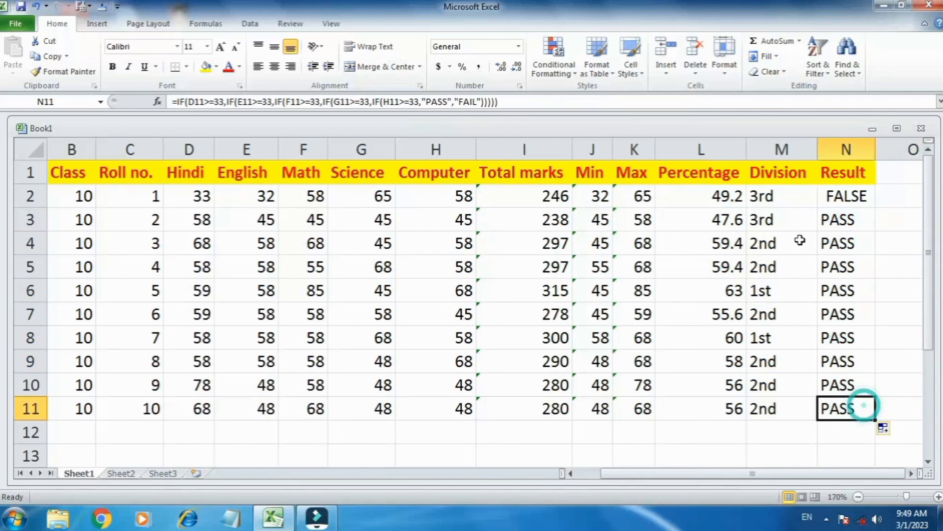
left_click(781, 207)
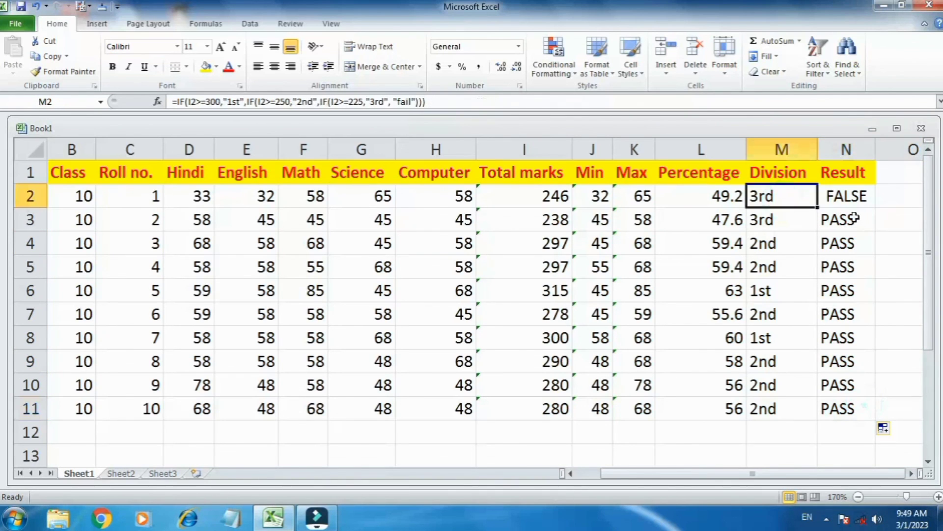
left_click_drag(854, 216, 846, 412)
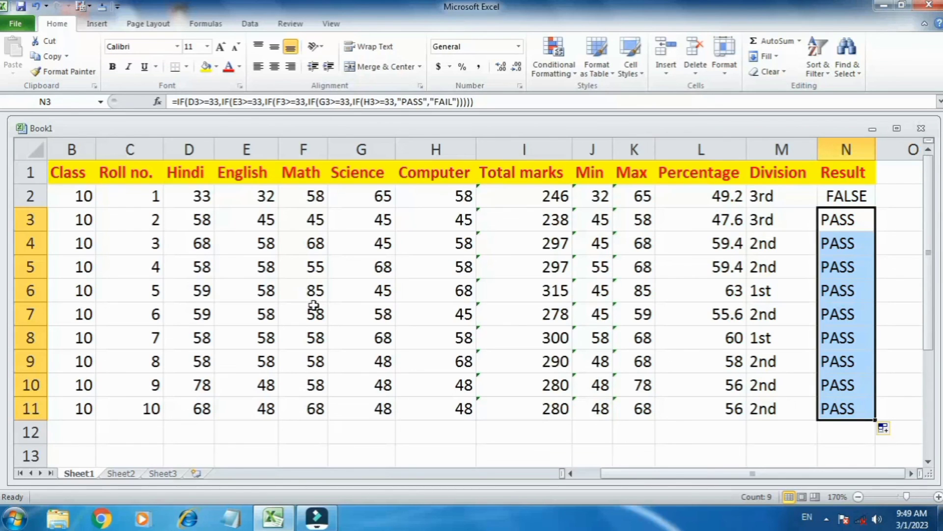
left_click_drag(250, 196, 303, 197)
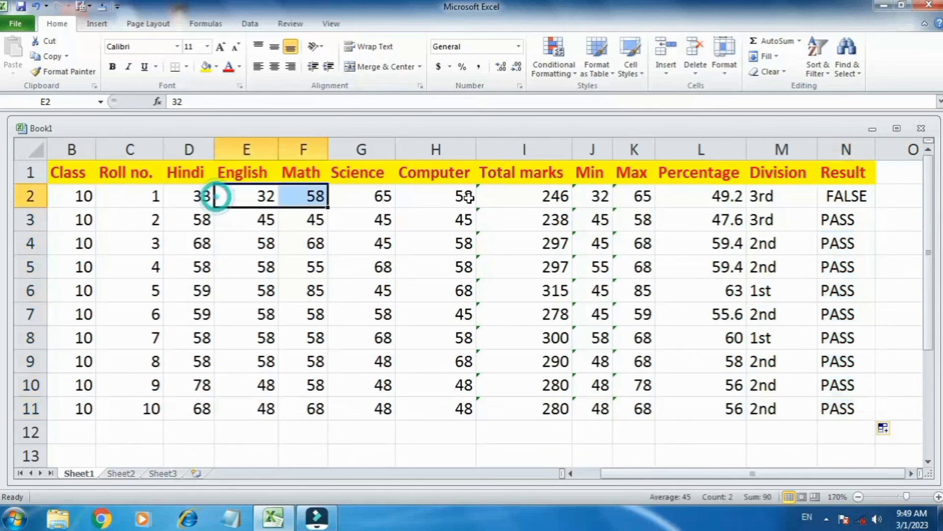
left_click(835, 192)
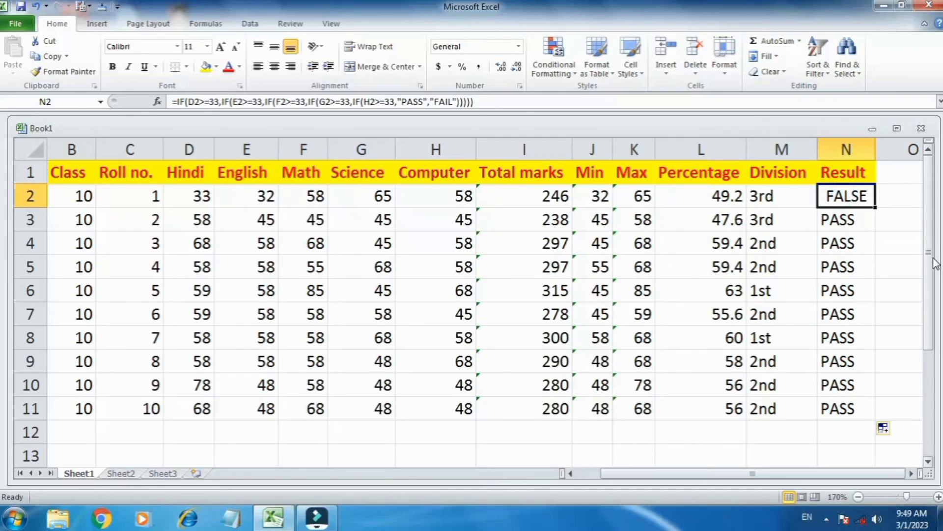